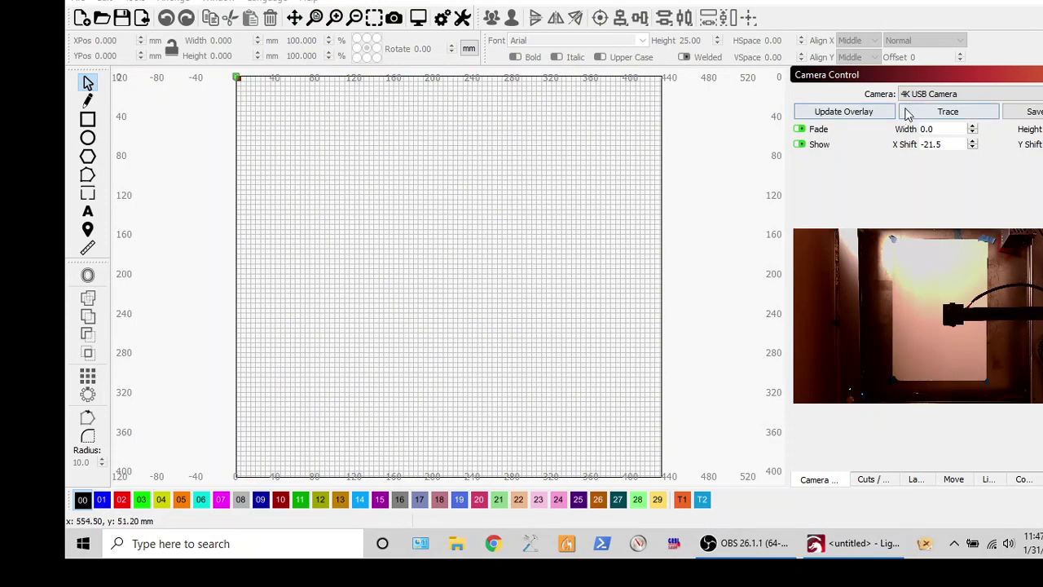
Make the Arducam IMX298 Camera the active camera in Camera Control
{"action": "left_click", "coordinate": [929, 93]}
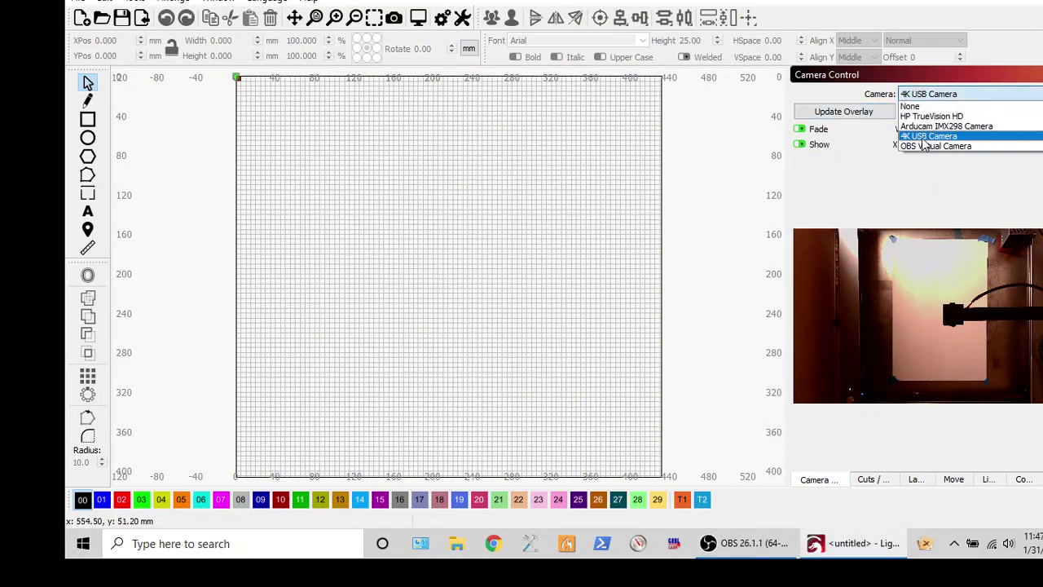
{"action": "left_click", "coordinate": [919, 128]}
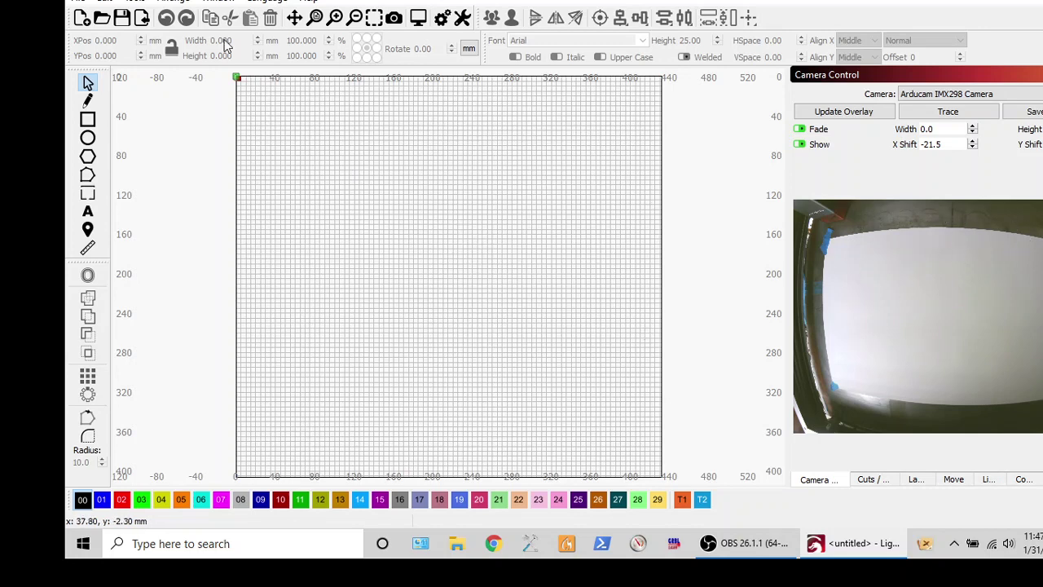
{"action": "left_click", "coordinate": [143, 4]}
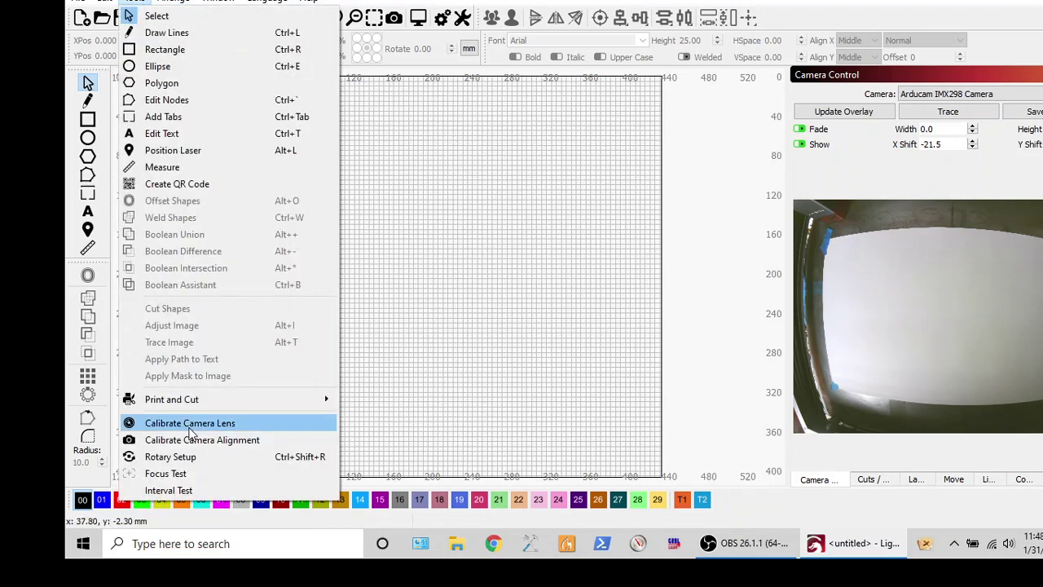
Start lens calibration for the Arducam IMX298 Camera as a Standard Lens
{"action": "left_click", "coordinate": [190, 425]}
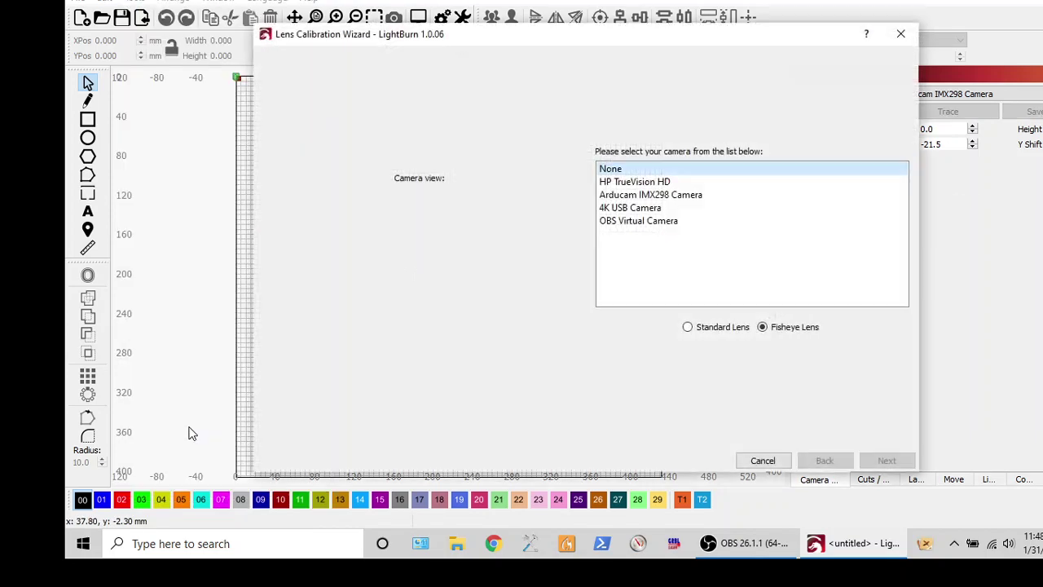
{"action": "left_click", "coordinate": [654, 196]}
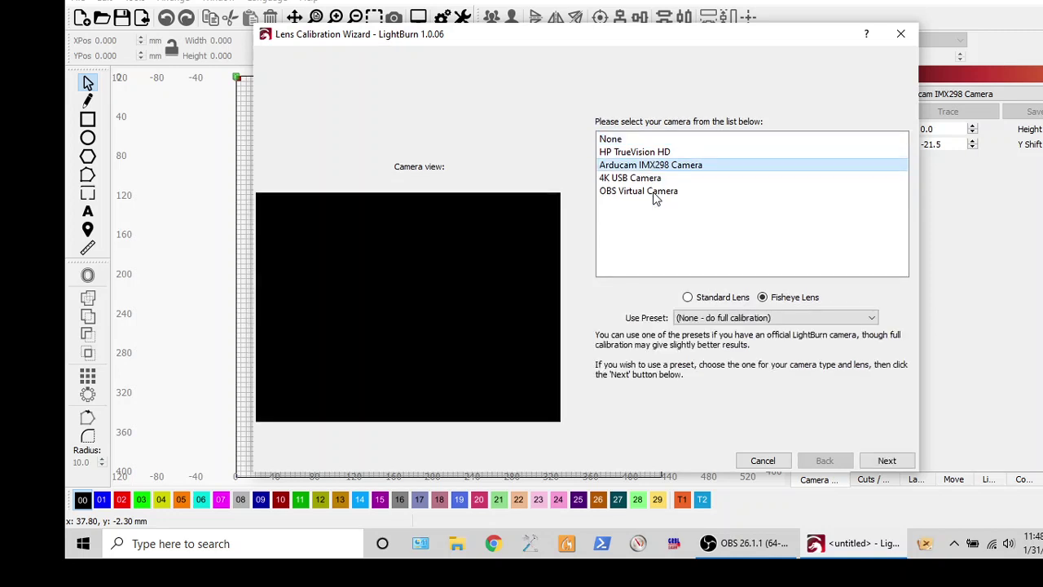
{"action": "left_click", "coordinate": [688, 297]}
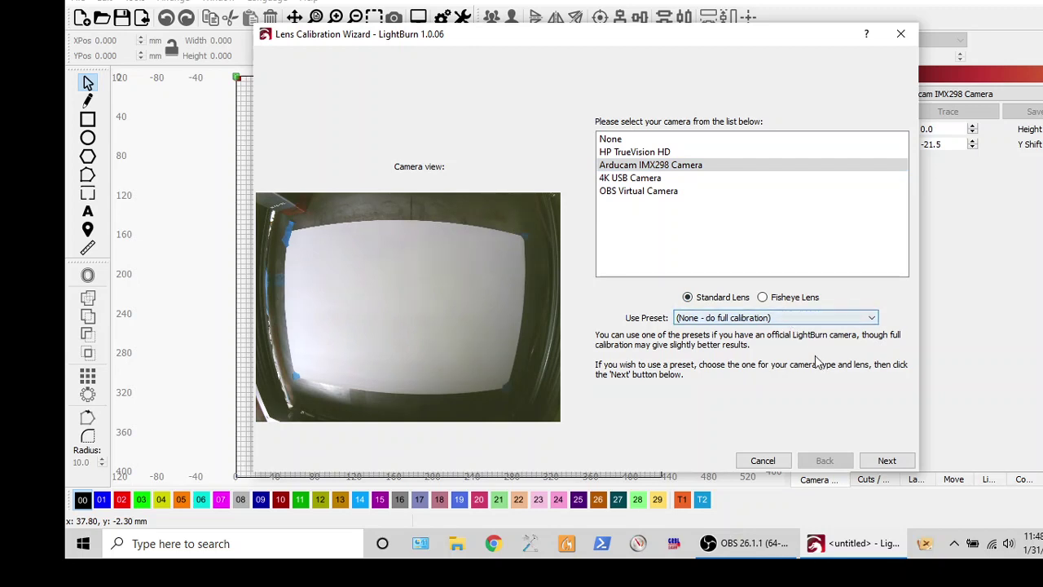
{"action": "left_click", "coordinate": [887, 461]}
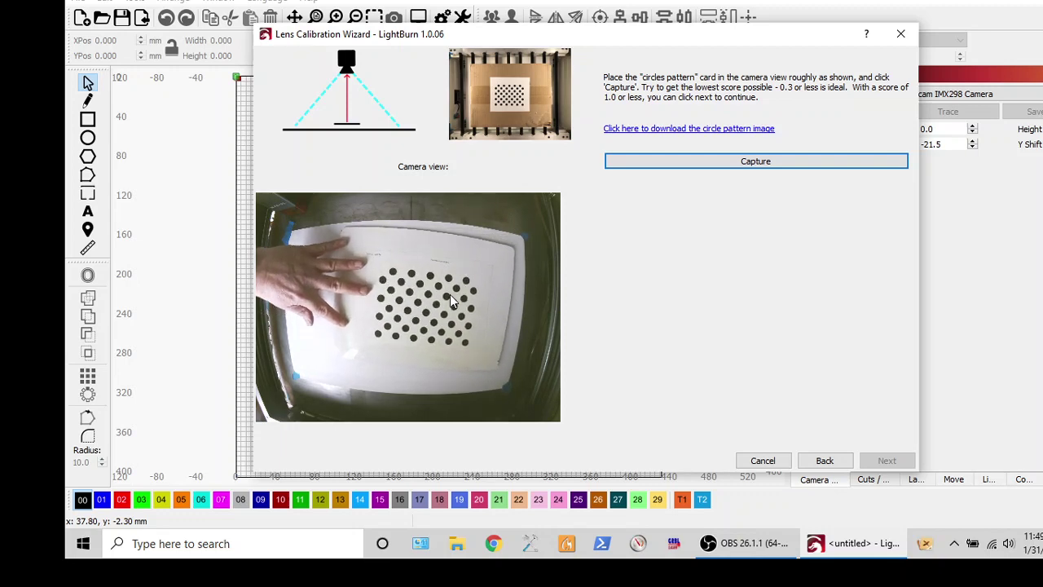
Capture the circles pattern card, retrying after repositioning when the pattern is not found
{"action": "left_click", "coordinate": [652, 163]}
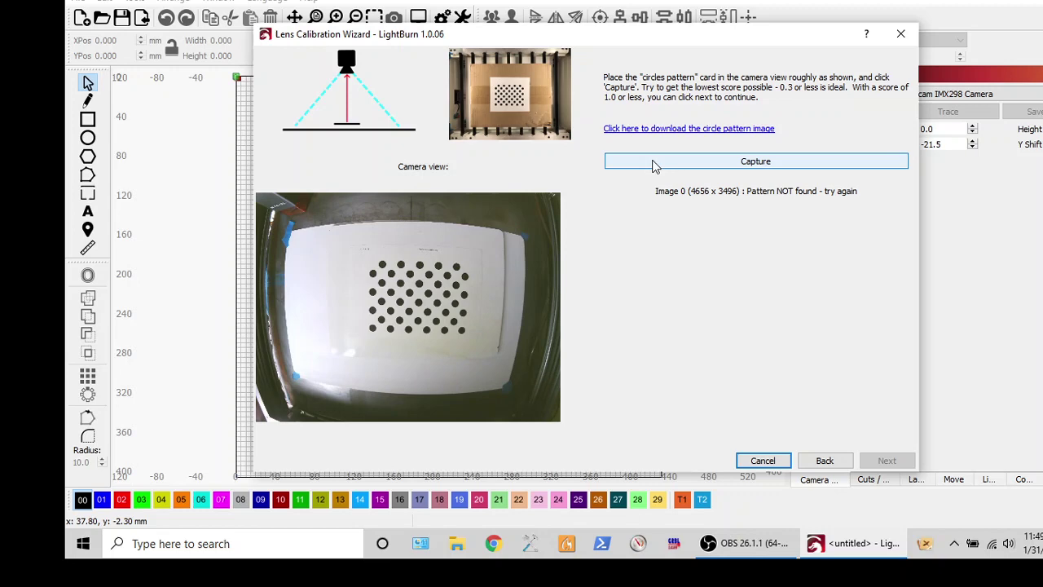
{"action": "left_click", "coordinate": [652, 163]}
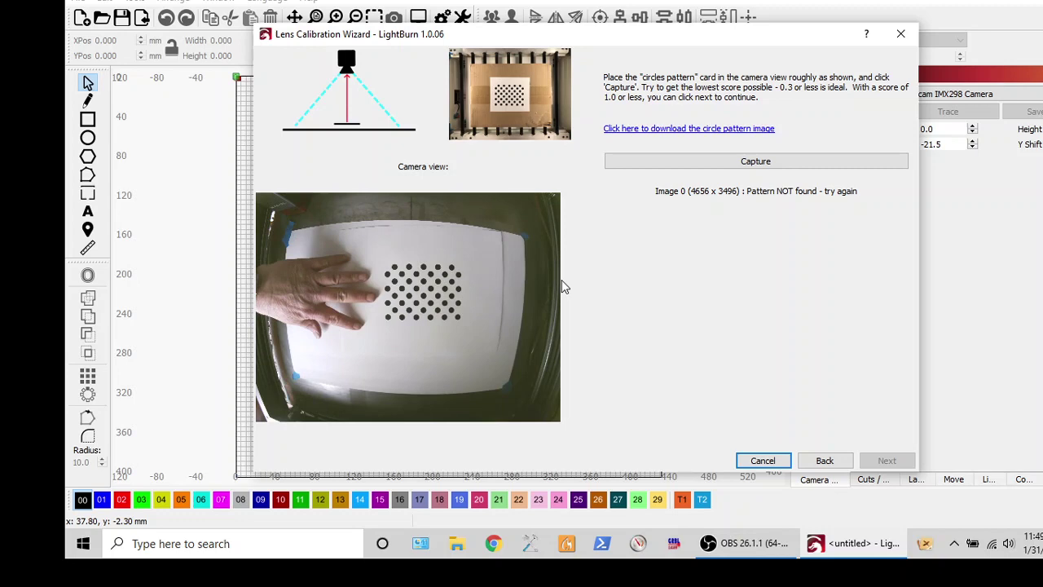
{"action": "left_click", "coordinate": [642, 163]}
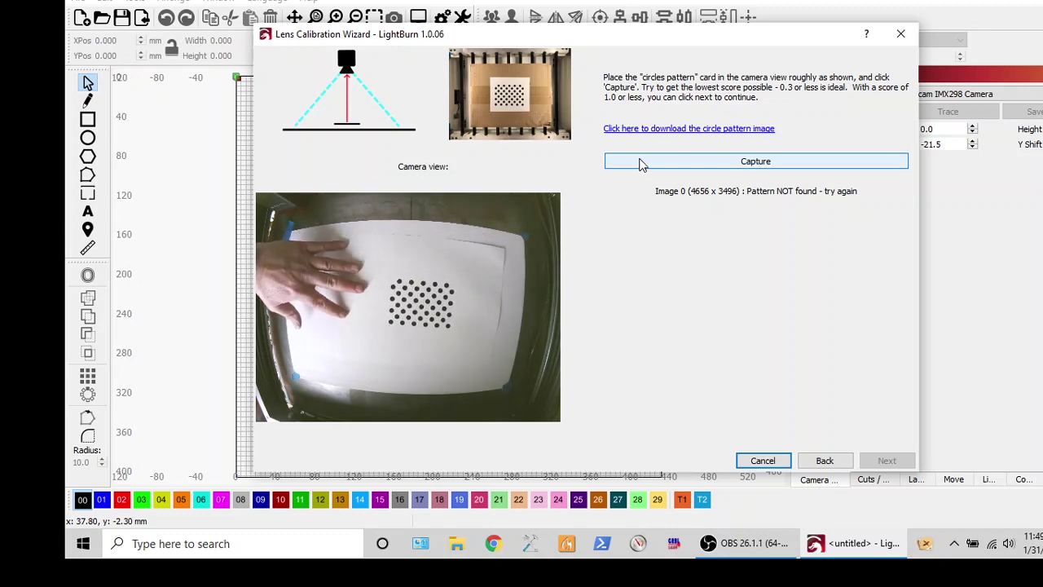
Capture the centred pattern card at score 0.23 and advance to the next position
{"action": "left_click", "coordinate": [640, 162]}
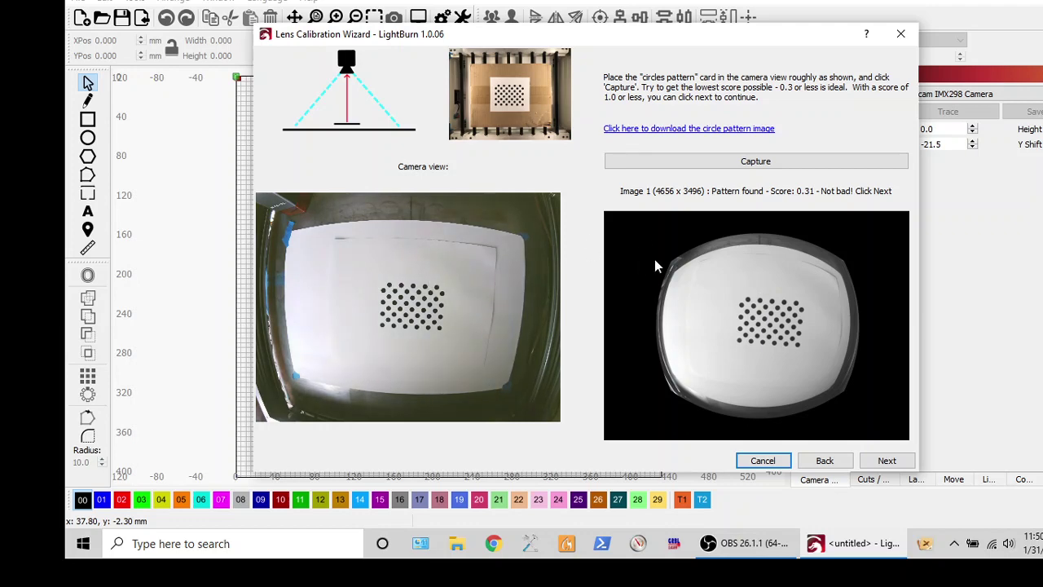
{"action": "left_click", "coordinate": [710, 163]}
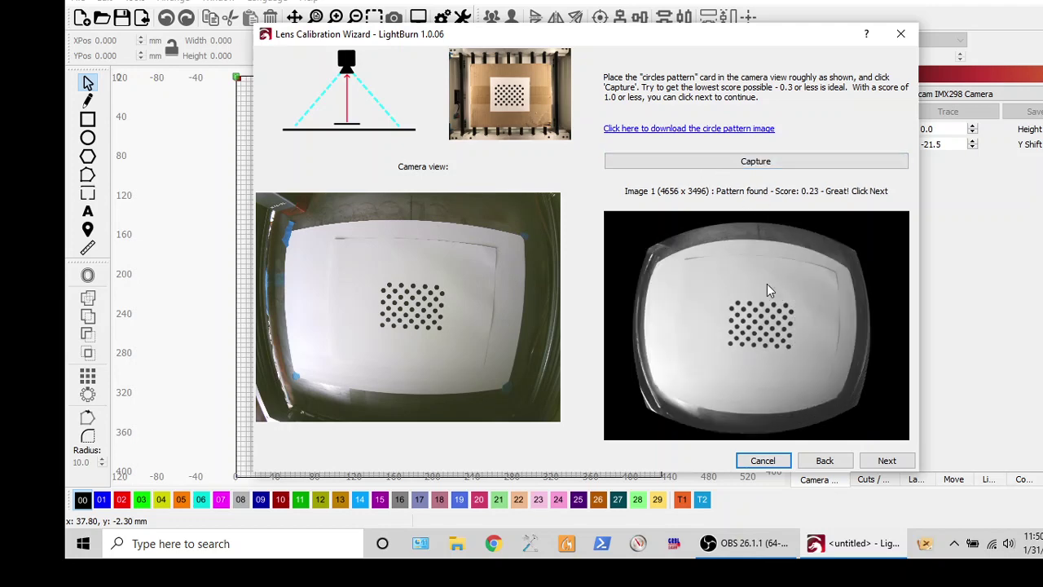
{"action": "left_click", "coordinate": [886, 460]}
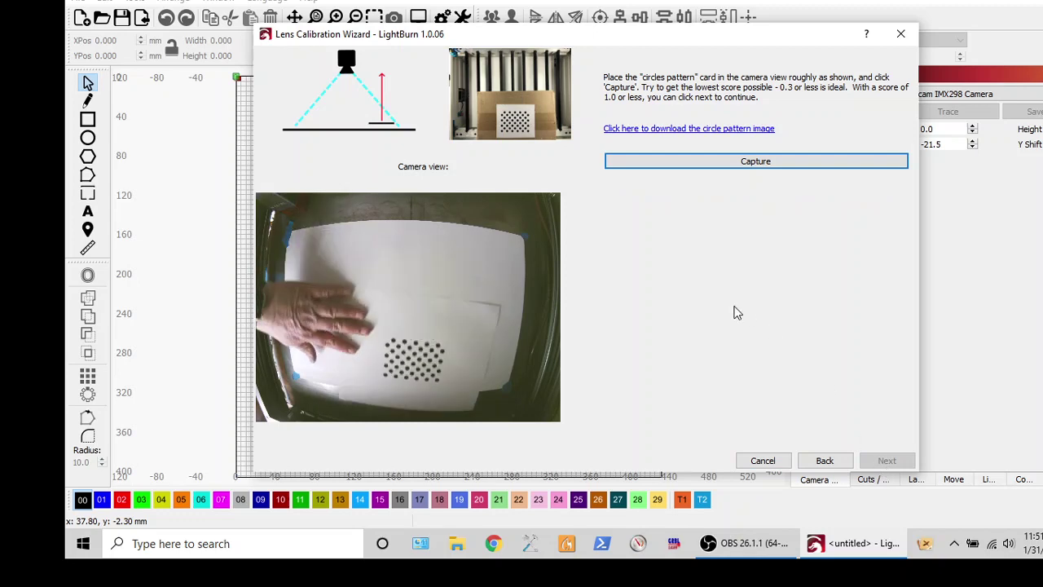
Recapture the card at the second position until it scores 0.33, then advance
{"action": "left_click", "coordinate": [753, 160]}
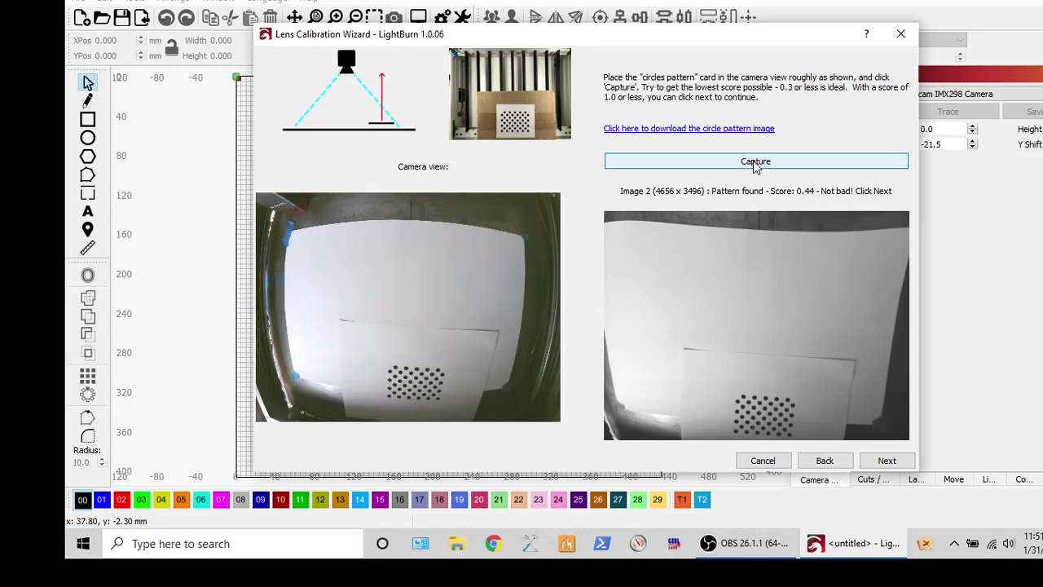
{"action": "left_click", "coordinate": [756, 162]}
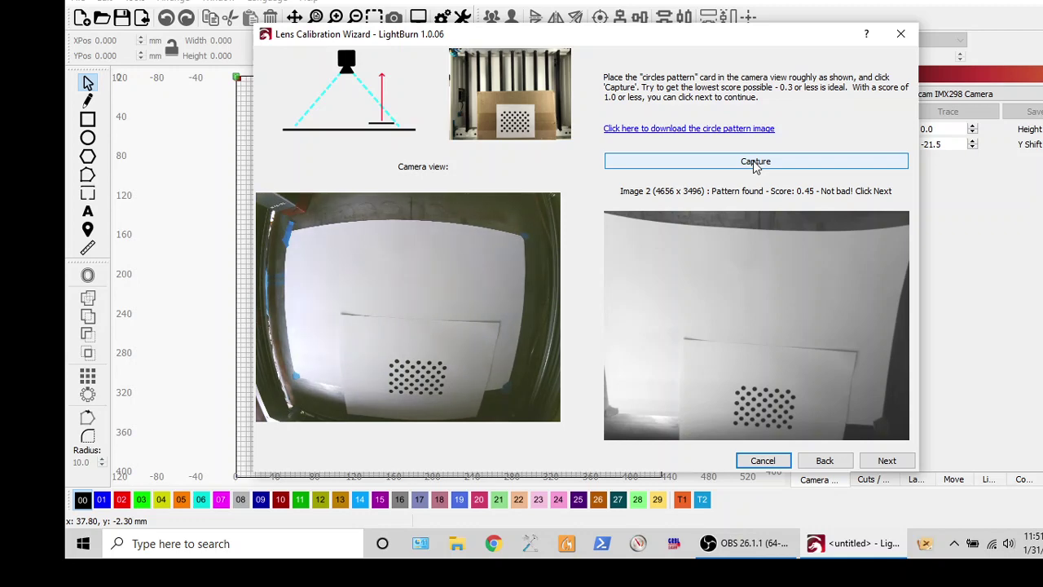
{"action": "left_click", "coordinate": [756, 162]}
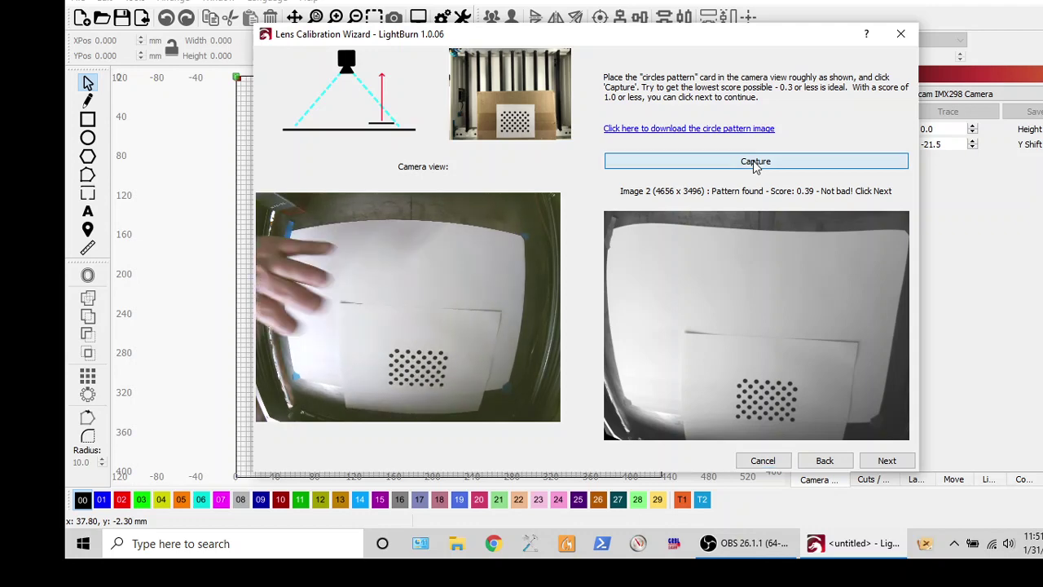
{"action": "left_click", "coordinate": [756, 163]}
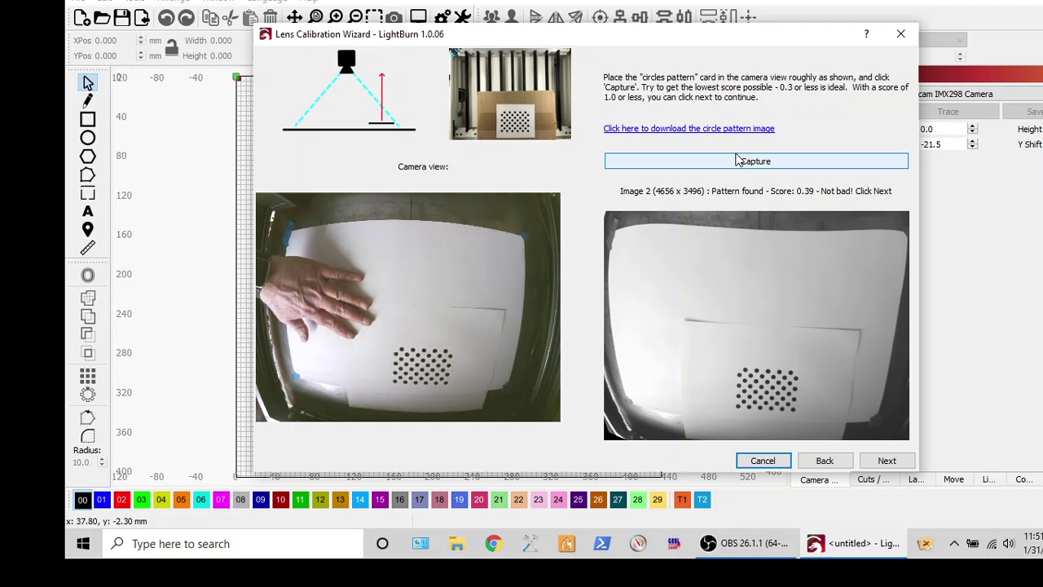
{"action": "left_click", "coordinate": [736, 160]}
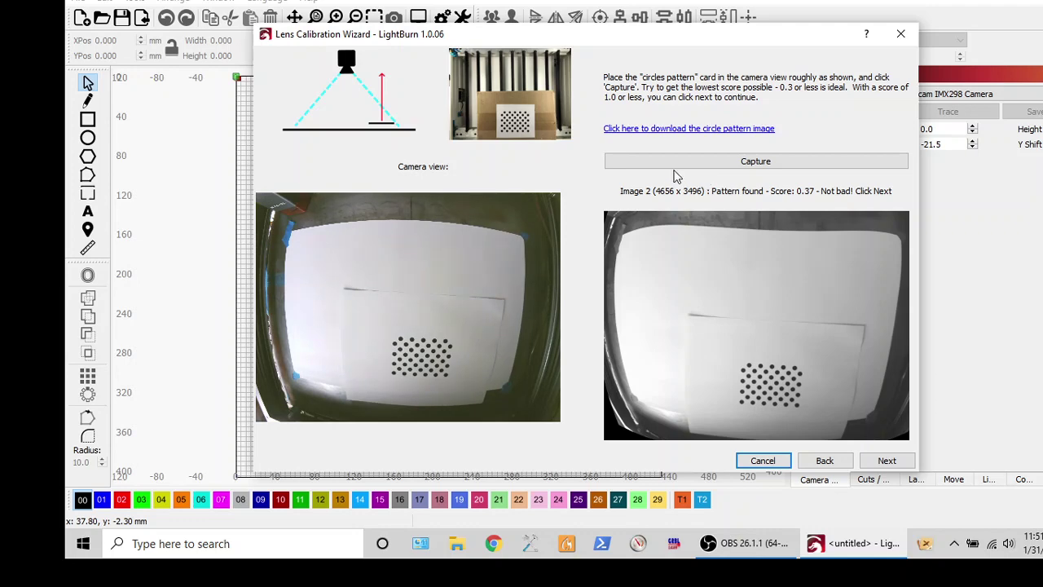
{"action": "left_click", "coordinate": [714, 163]}
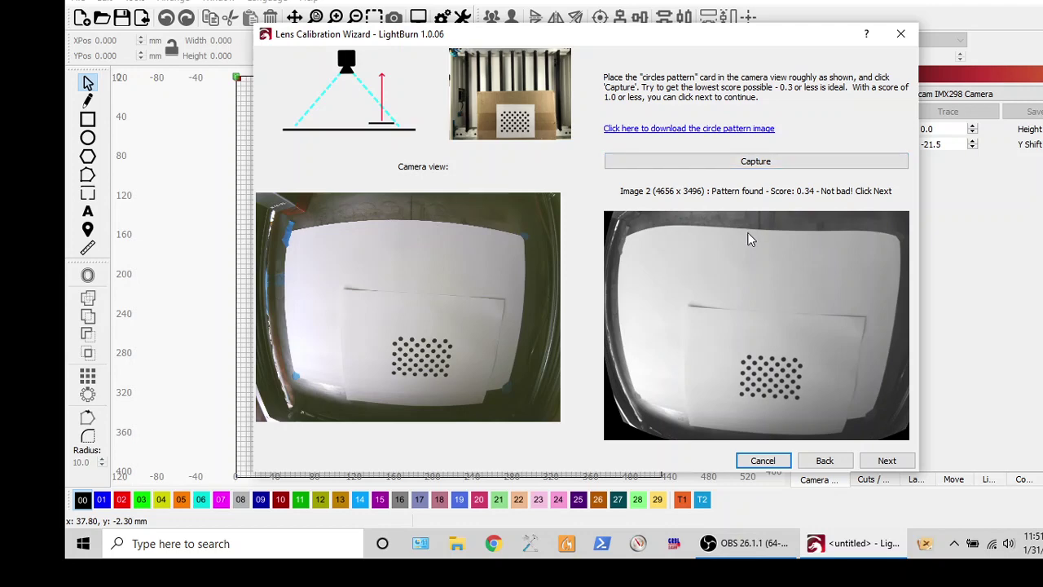
{"action": "left_click", "coordinate": [736, 167]}
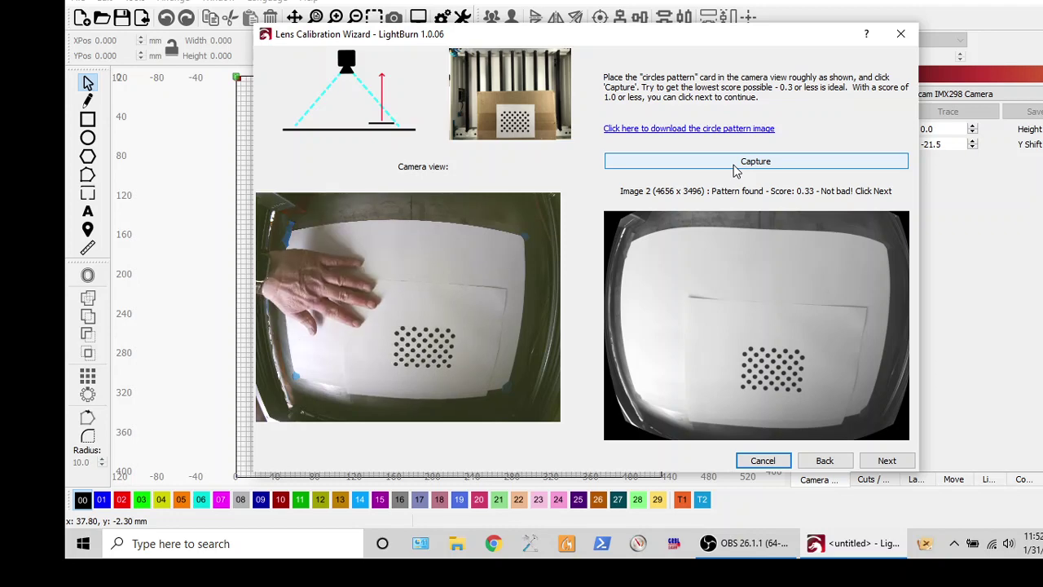
{"action": "left_click", "coordinate": [736, 166]}
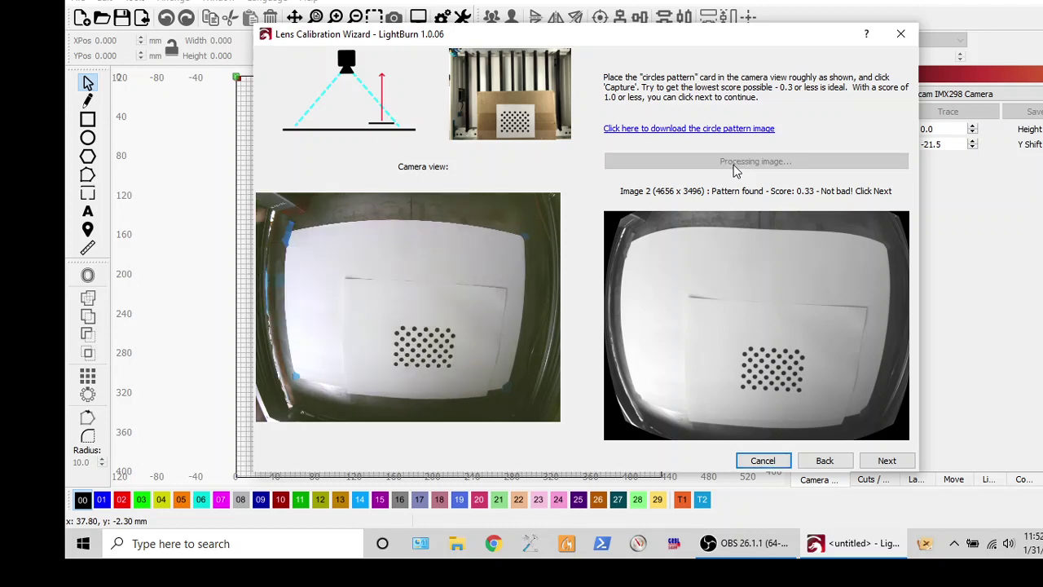
{"action": "left_click", "coordinate": [887, 461]}
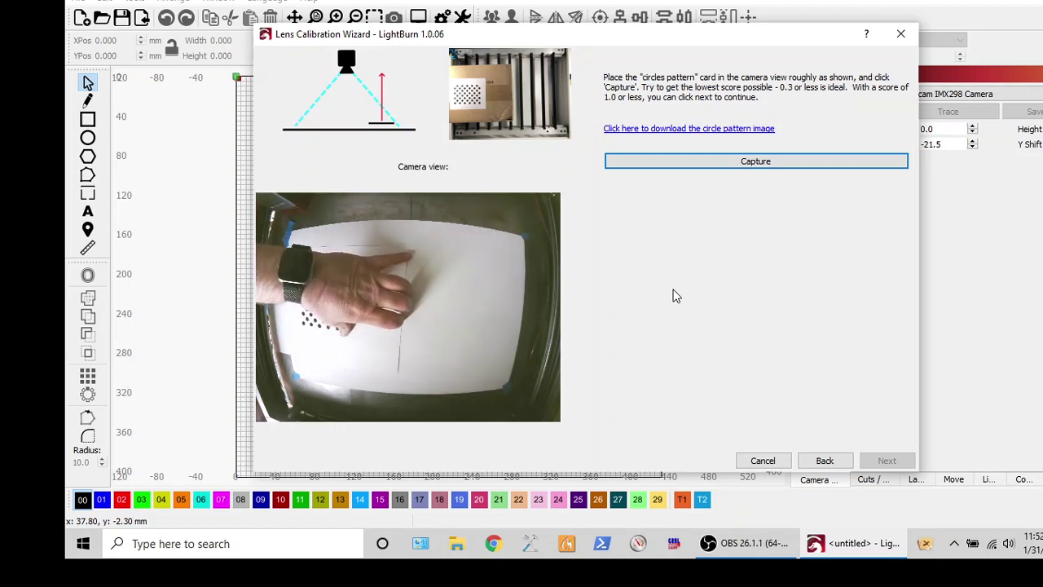
Recapture the card at the third position until the score is acceptable, then accept it
{"action": "left_click", "coordinate": [707, 161]}
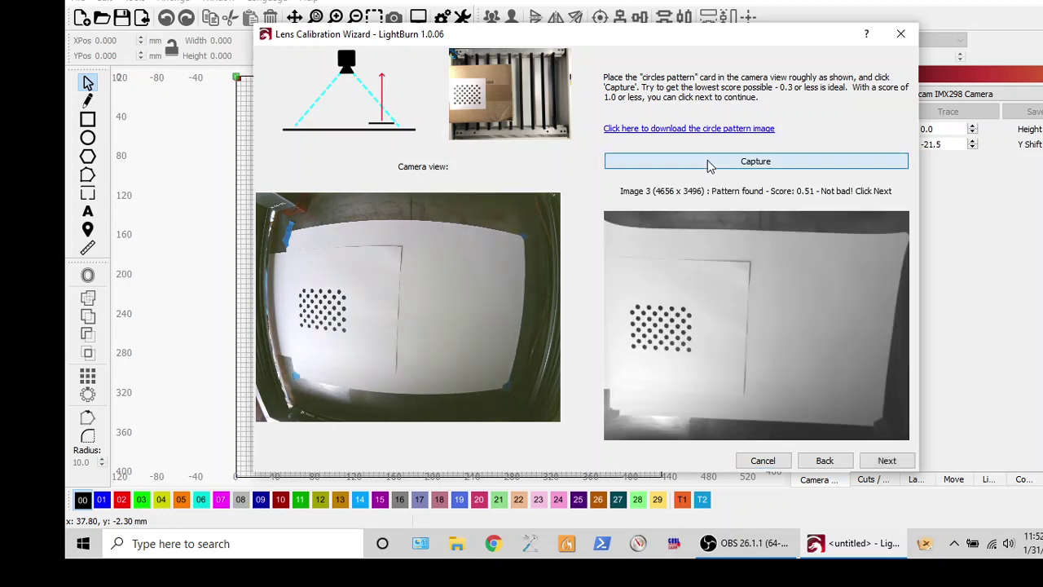
{"action": "left_click", "coordinate": [708, 163]}
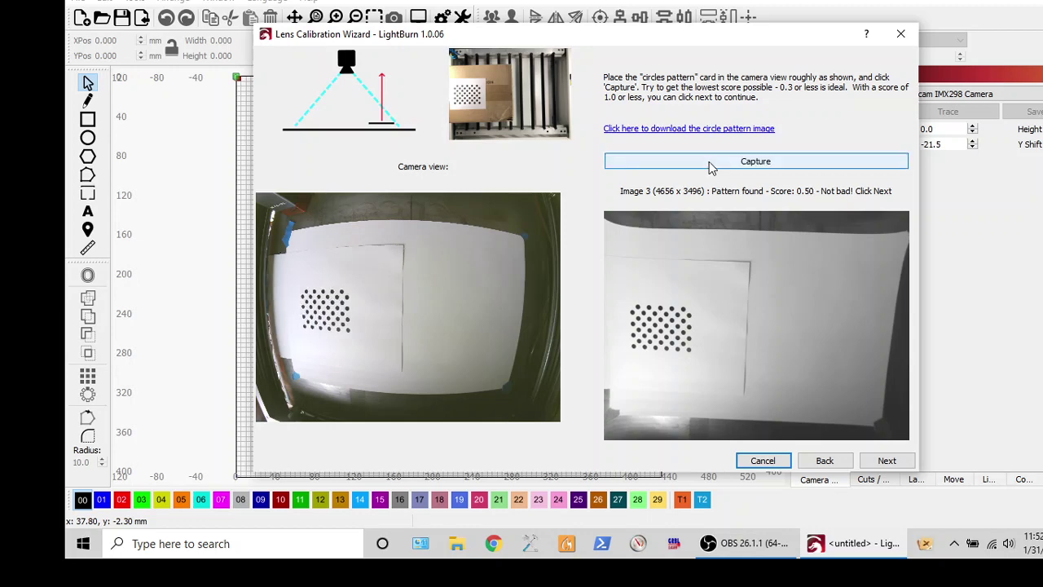
{"action": "left_click", "coordinate": [708, 162]}
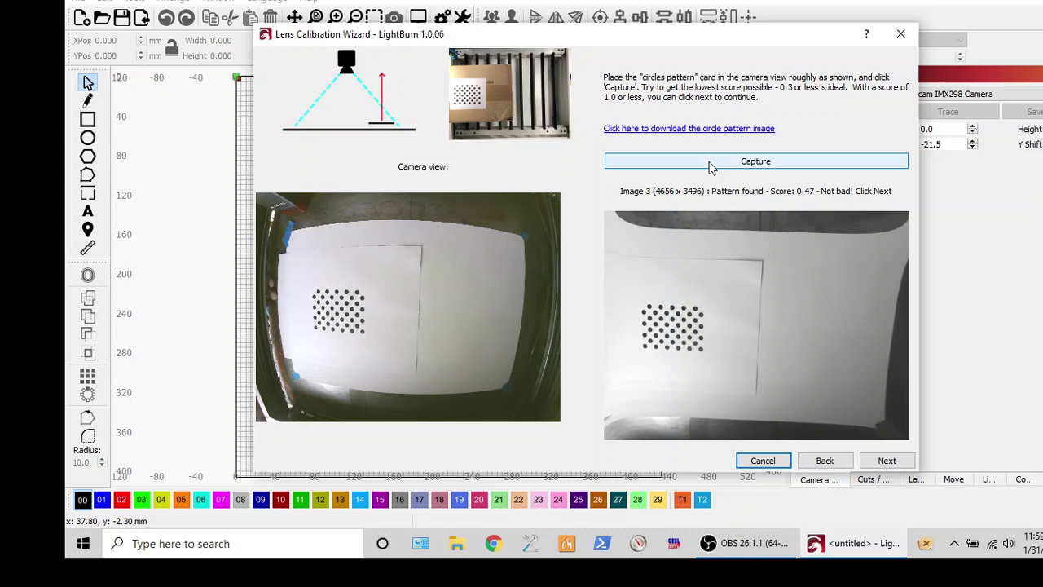
{"action": "left_click", "coordinate": [709, 167]}
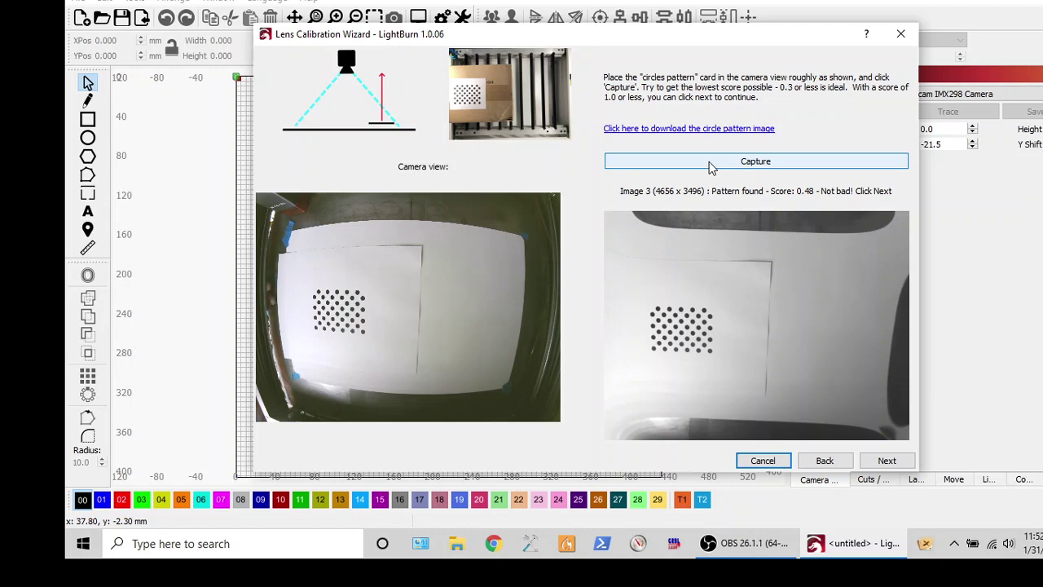
{"action": "left_click", "coordinate": [710, 166]}
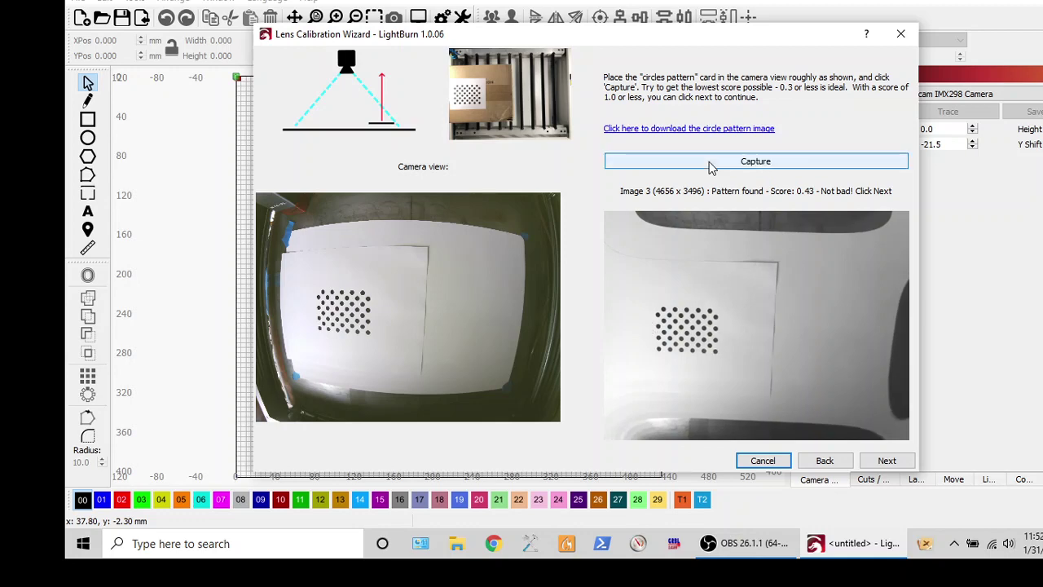
{"action": "left_click", "coordinate": [710, 167]}
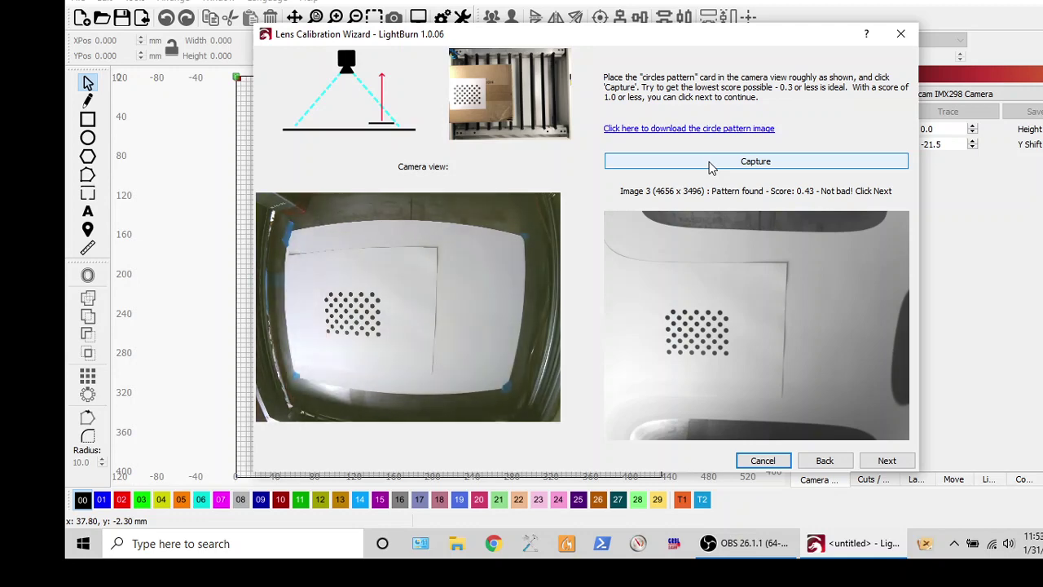
{"action": "left_click", "coordinate": [709, 167]}
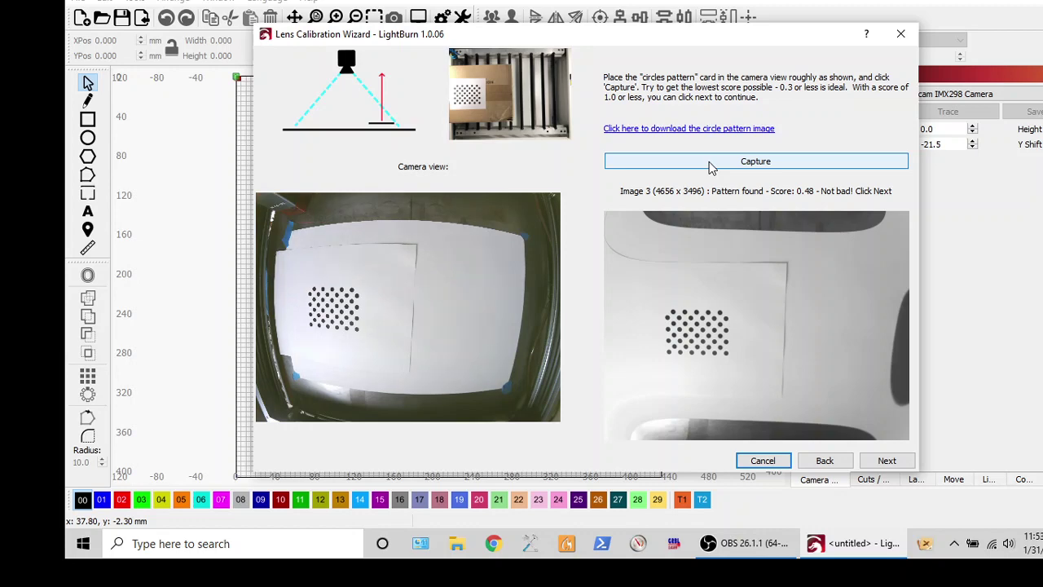
{"action": "left_click", "coordinate": [709, 165]}
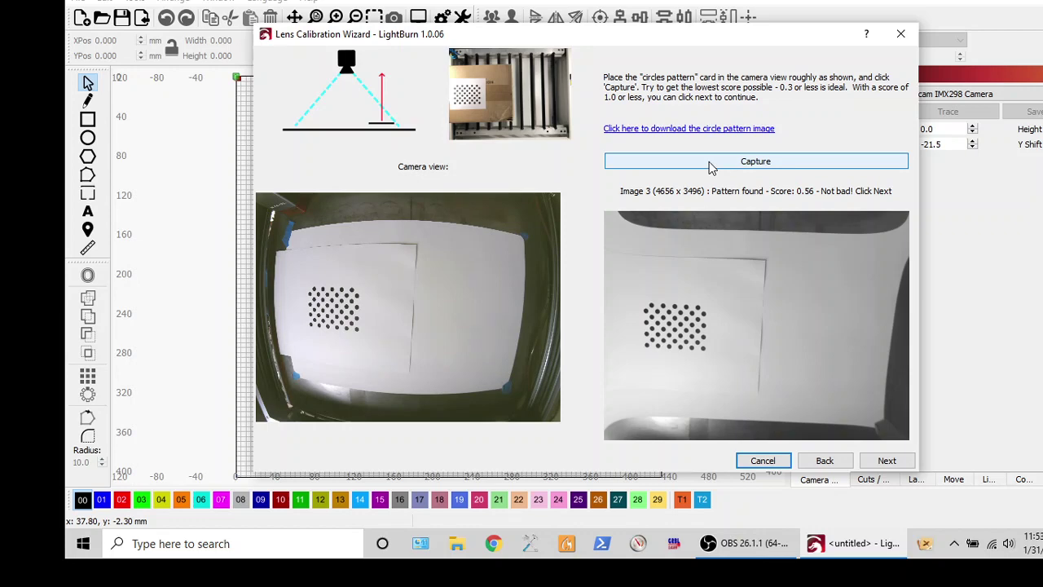
{"action": "left_click", "coordinate": [711, 162]}
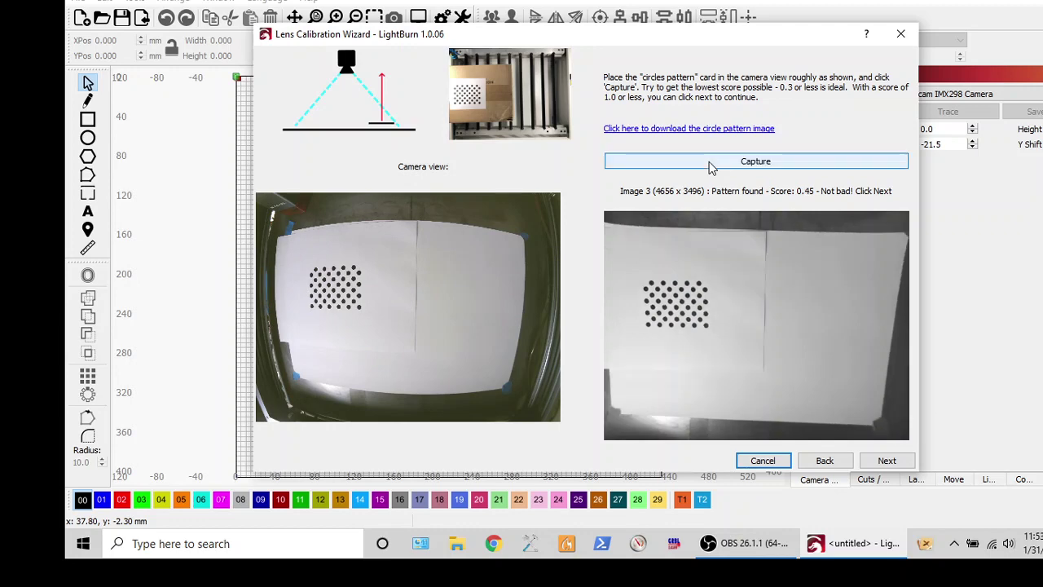
{"action": "left_click", "coordinate": [710, 163]}
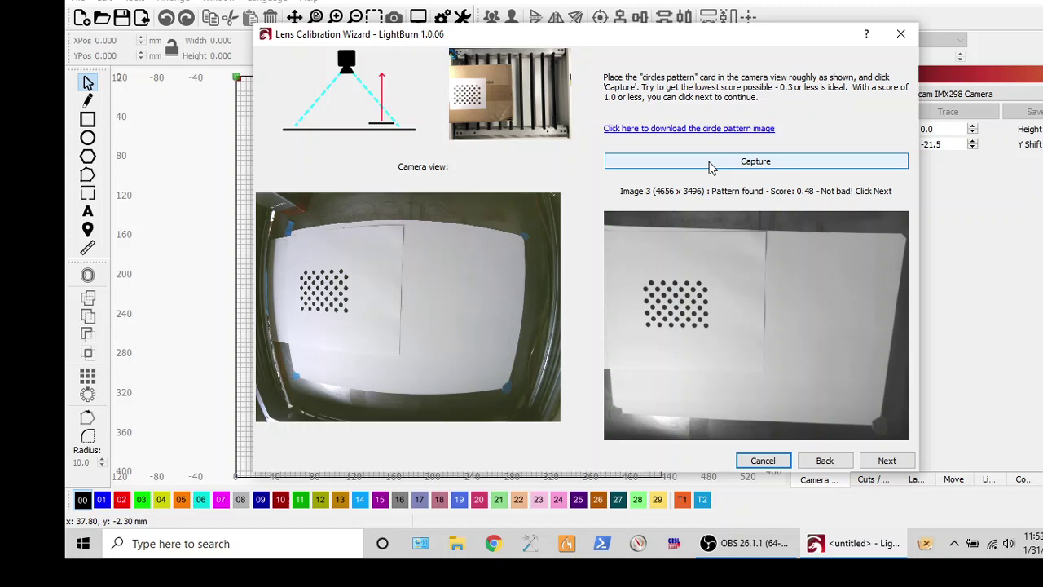
{"action": "left_click", "coordinate": [709, 162]}
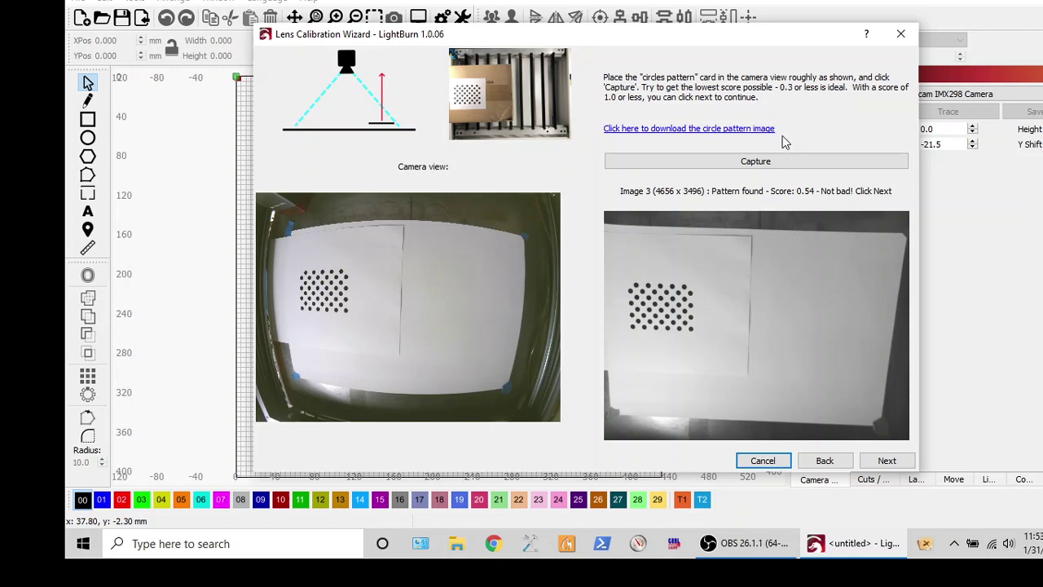
{"action": "left_click", "coordinate": [886, 461]}
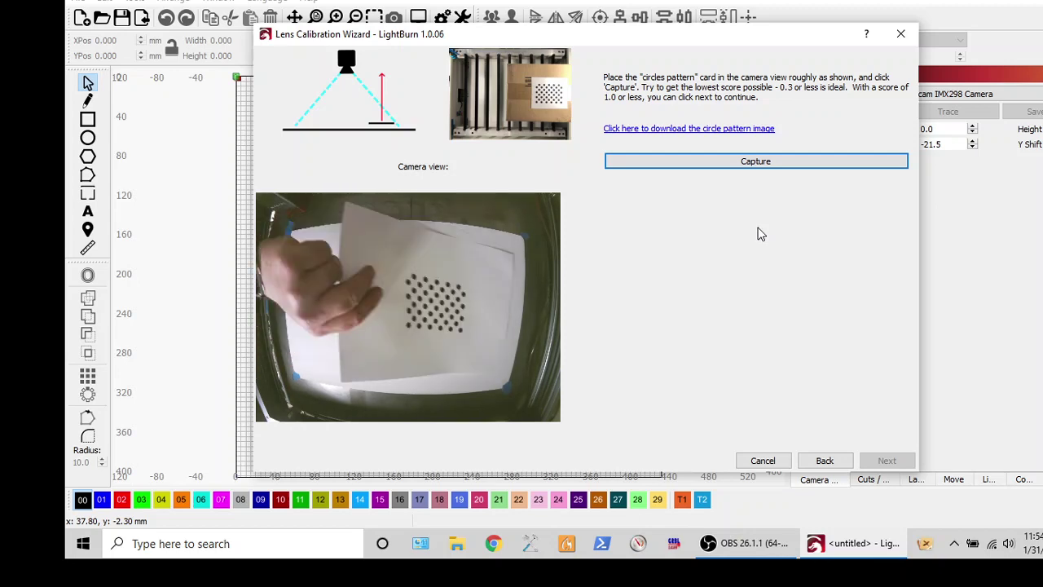
Capture and accept images 4 and 5 at the right-side and top card positions
{"action": "left_click", "coordinate": [757, 162]}
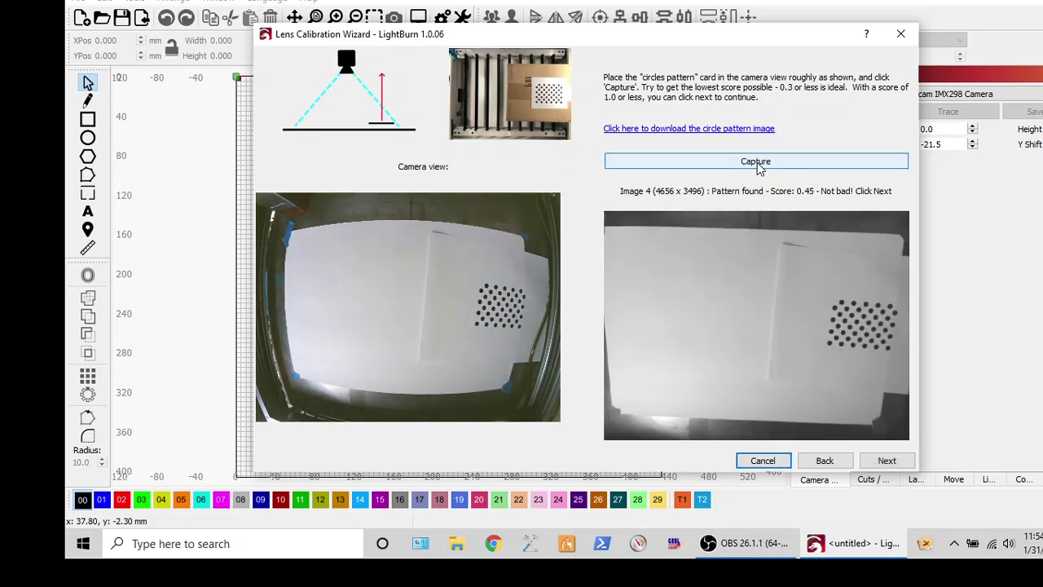
{"action": "left_click", "coordinate": [887, 461]}
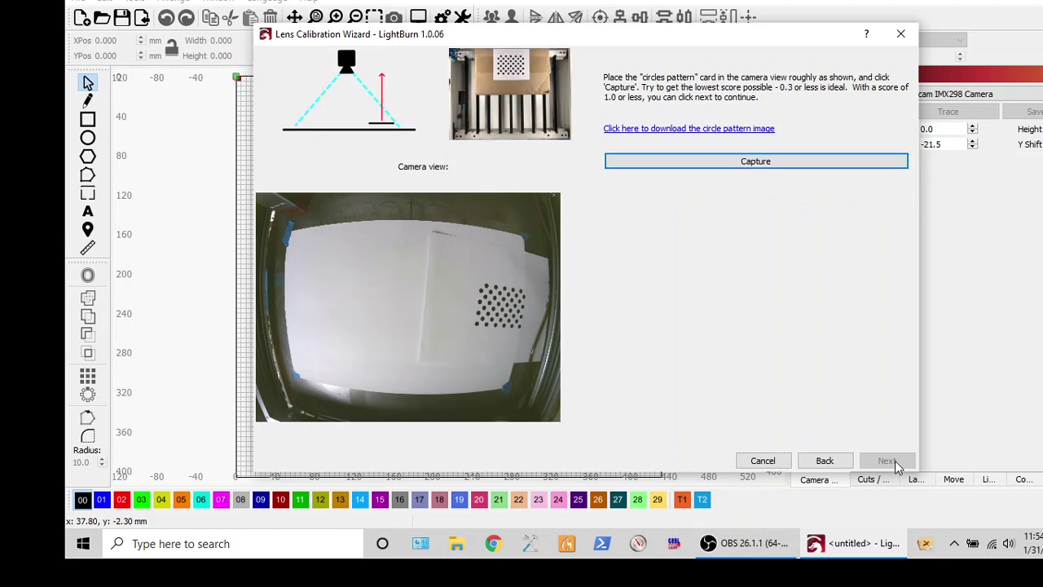
{"action": "left_click", "coordinate": [773, 162]}
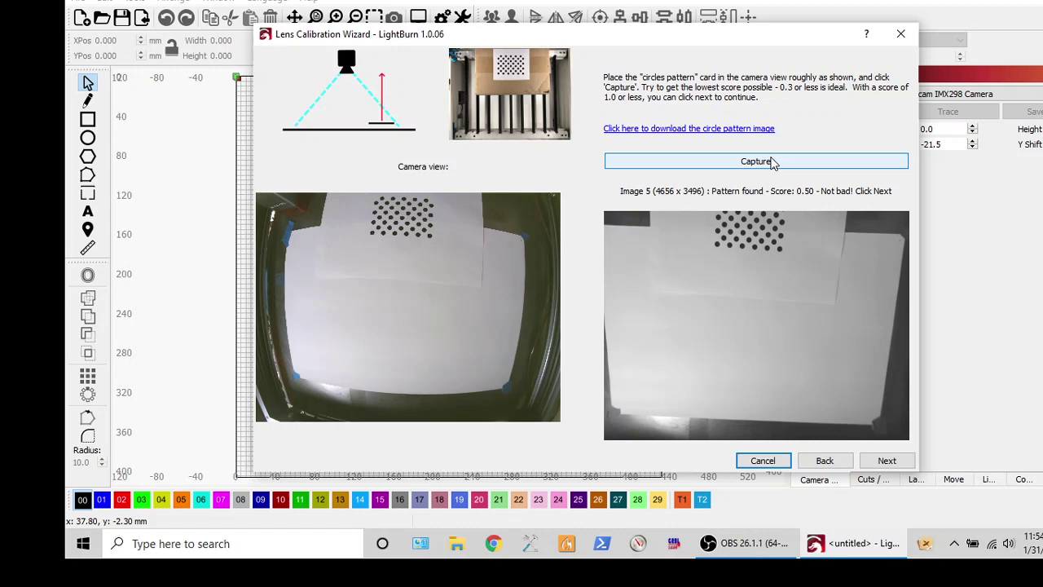
{"action": "left_click", "coordinate": [878, 465]}
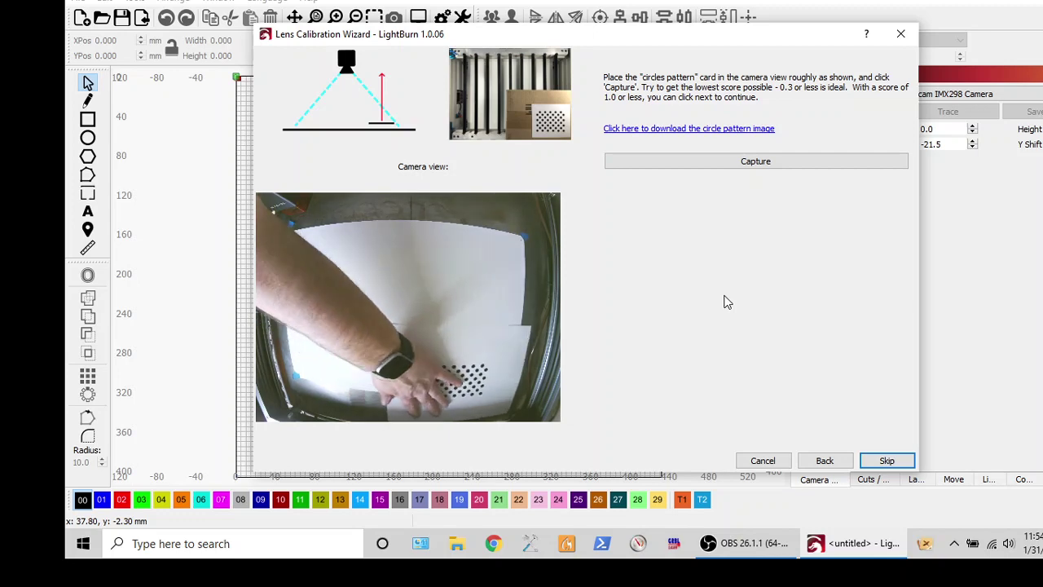
Capture and accept images 6 and 7 at the lower-right and lower-left positions
{"action": "left_click", "coordinate": [744, 162]}
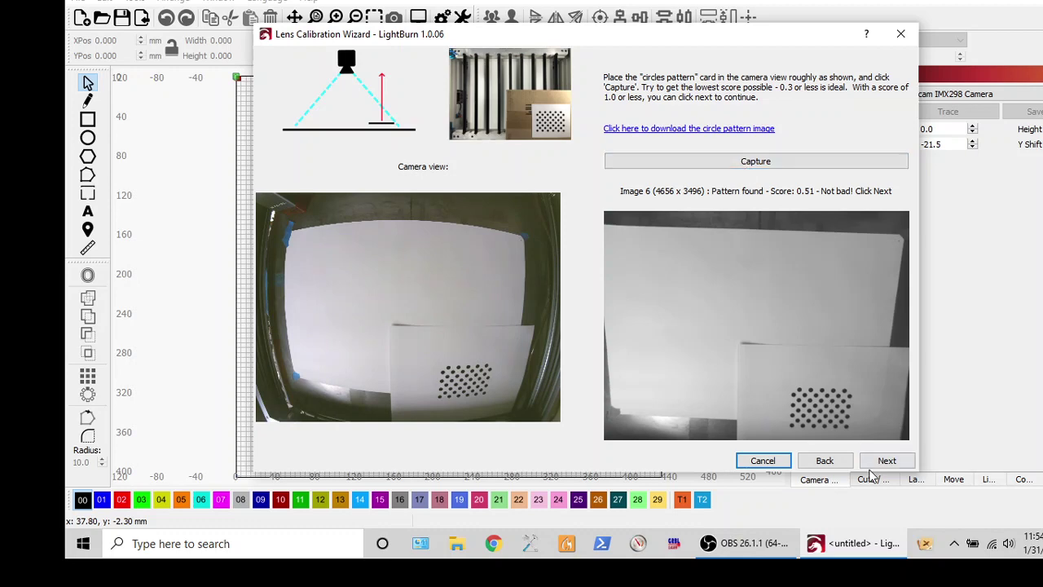
{"action": "left_click", "coordinate": [885, 460]}
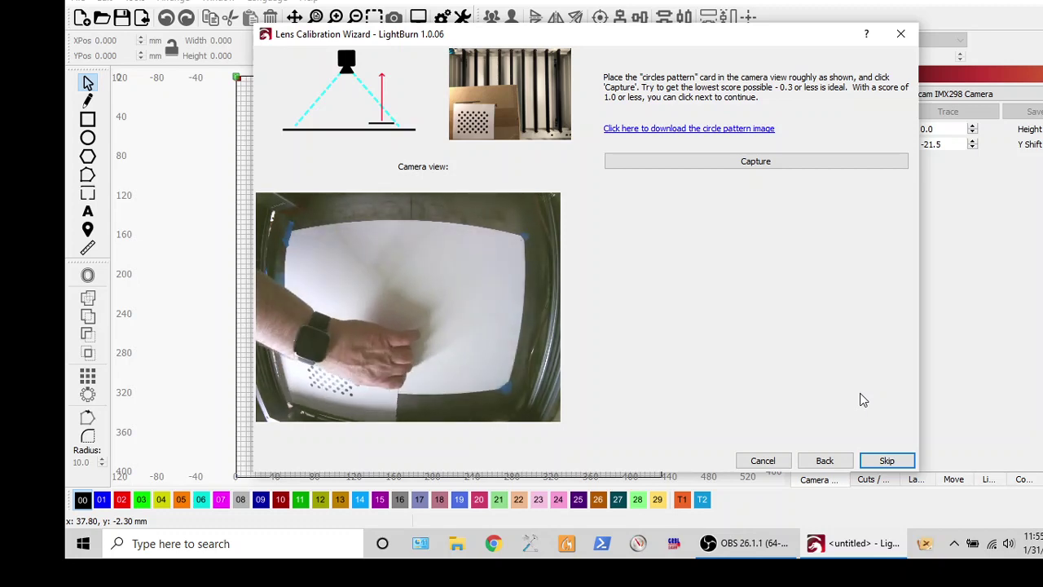
{"action": "left_click", "coordinate": [760, 162]}
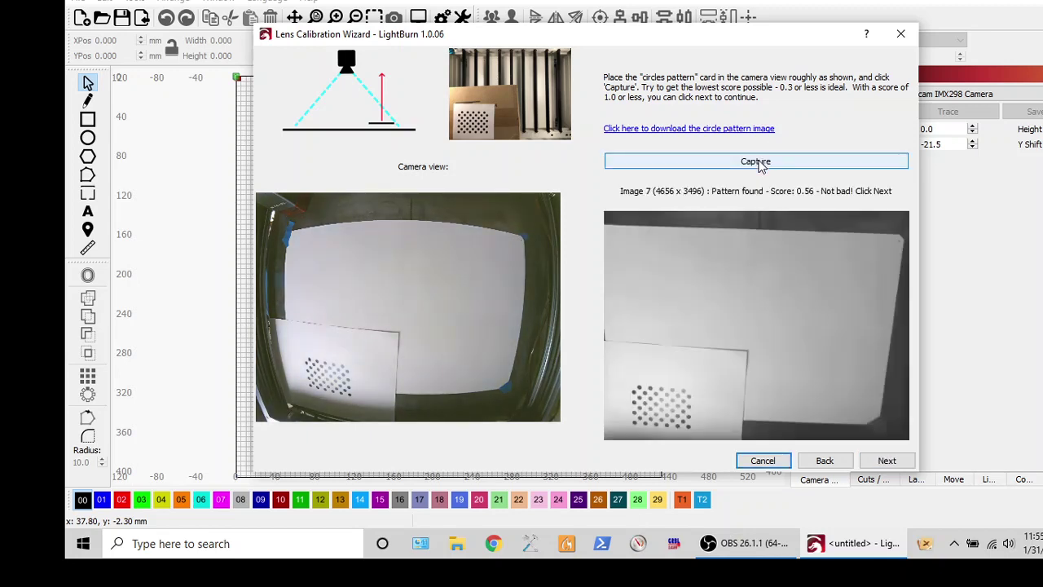
{"action": "left_click", "coordinate": [888, 460]}
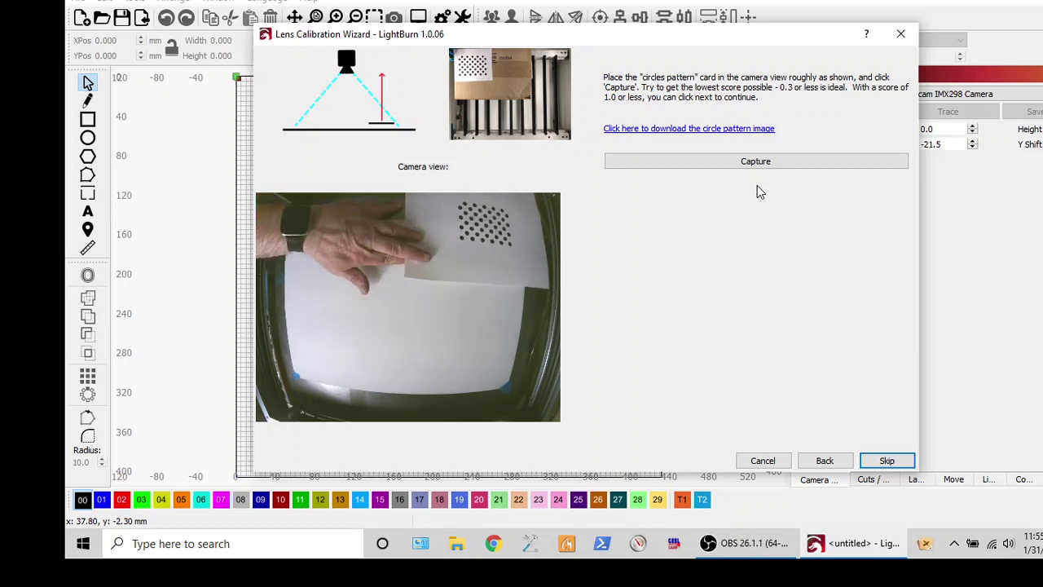
Capture images 8 and 9 at the upper-left and upper-right positions, reaching the finish page
{"action": "left_click", "coordinate": [751, 163]}
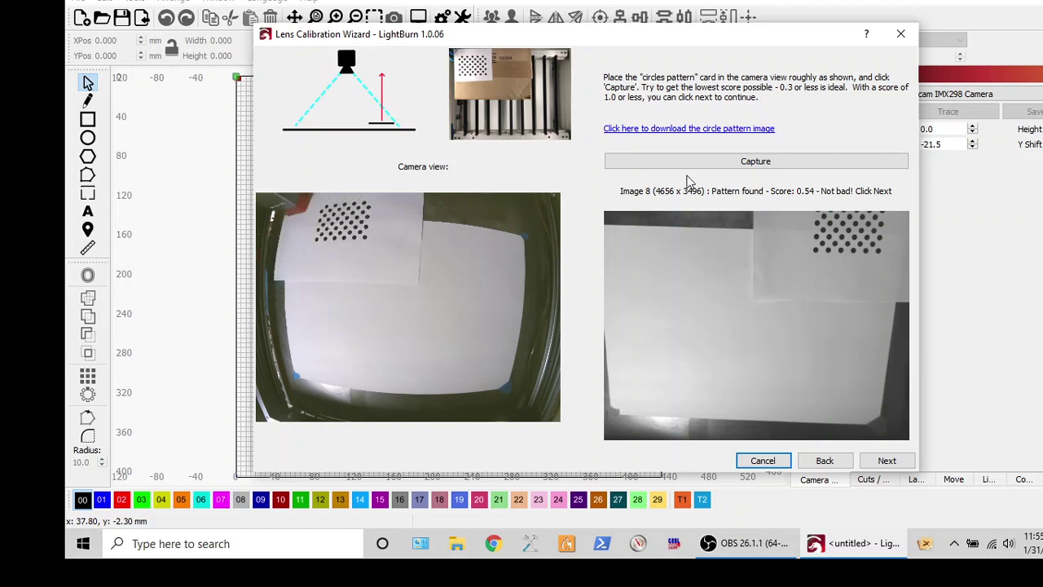
{"action": "left_click", "coordinate": [724, 165]}
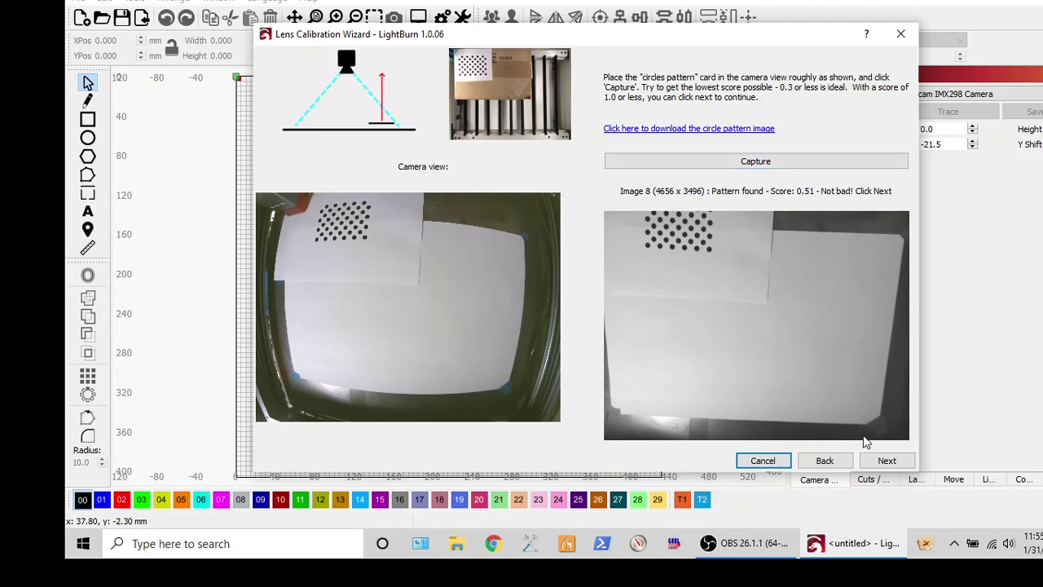
{"action": "left_click", "coordinate": [887, 461]}
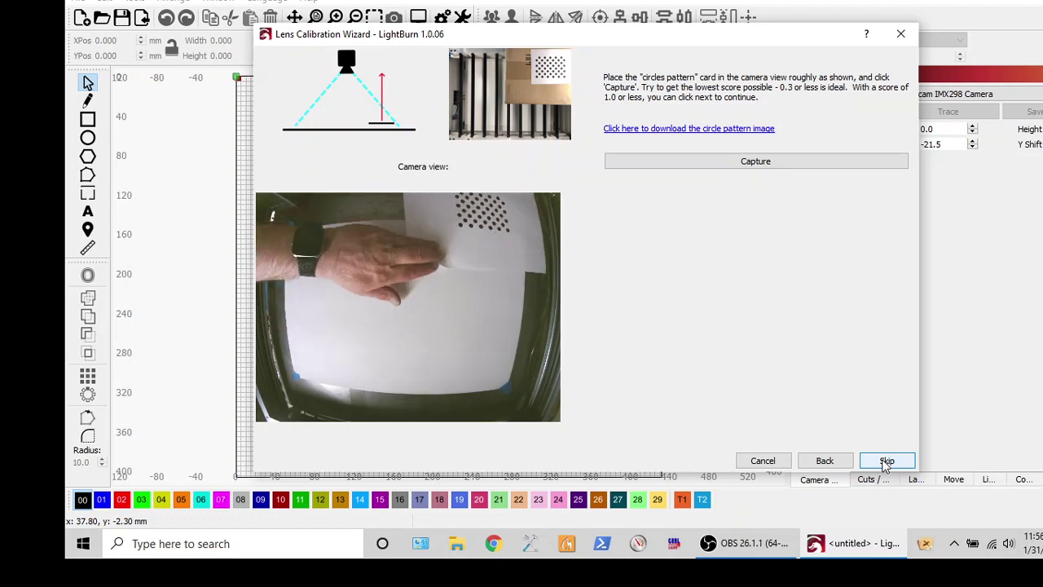
{"action": "left_click", "coordinate": [750, 162]}
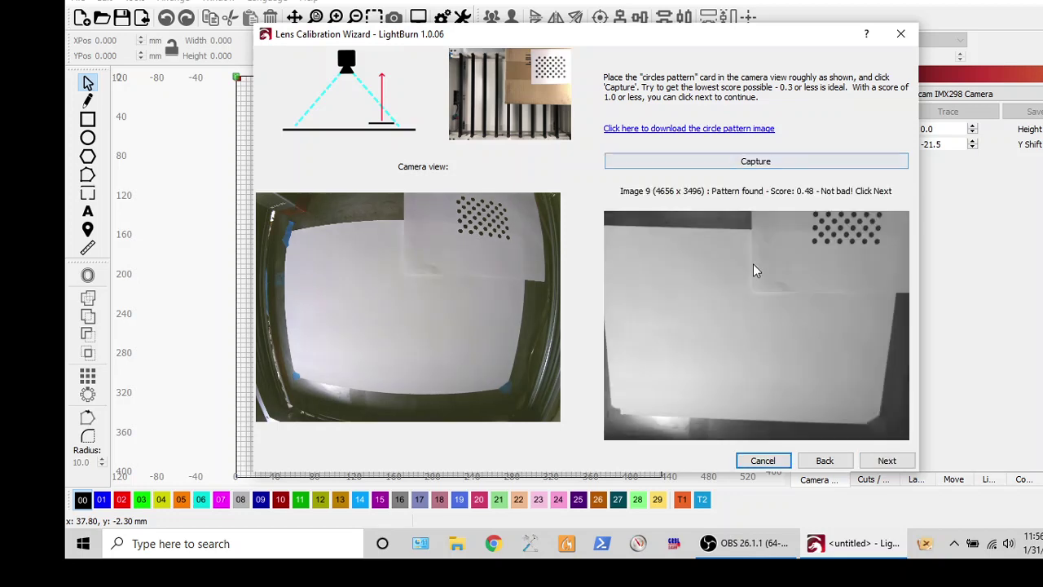
{"action": "left_click", "coordinate": [888, 462]}
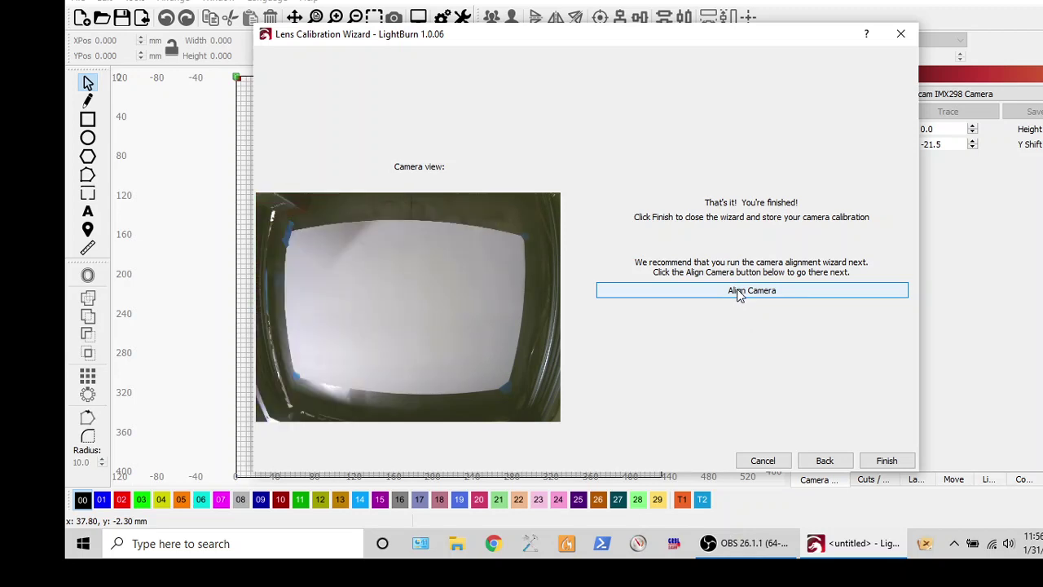
Close lens calibration and start camera alignment for the Arducam IMX298 Camera
{"action": "left_click", "coordinate": [740, 292]}
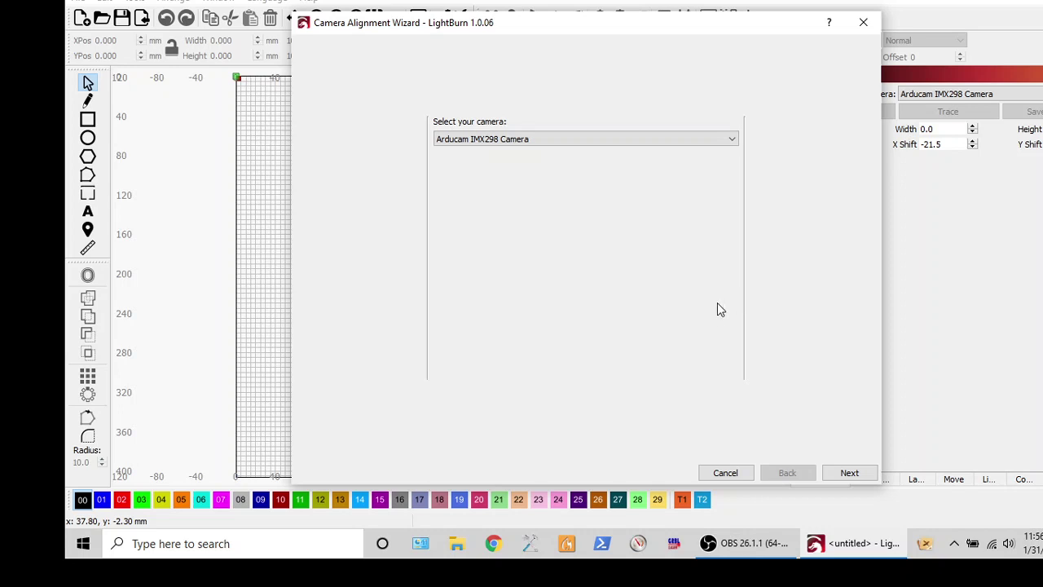
{"action": "left_click", "coordinate": [849, 475]}
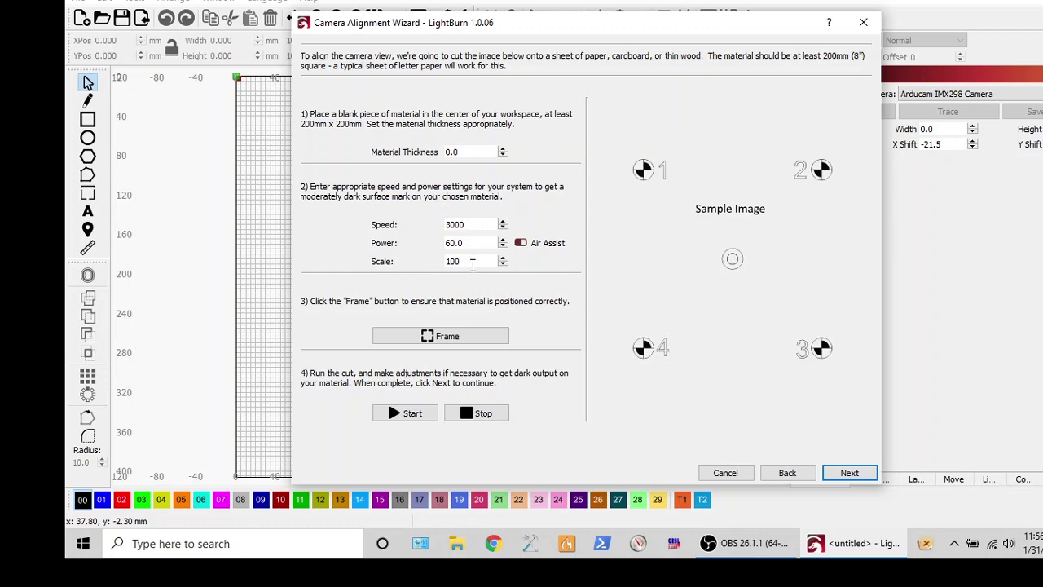
Set the alignment target scale to 140 and frame its cut area on the material
{"action": "key", "text": "Tab"}
{"action": "double_click", "coordinate": [472, 263]}
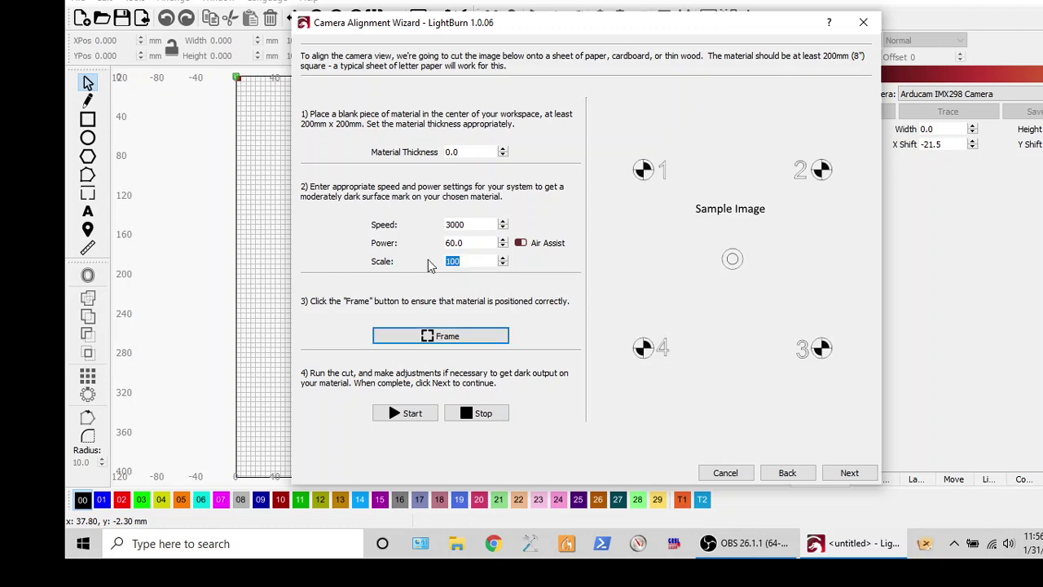
{"action": "type", "text": "140"}
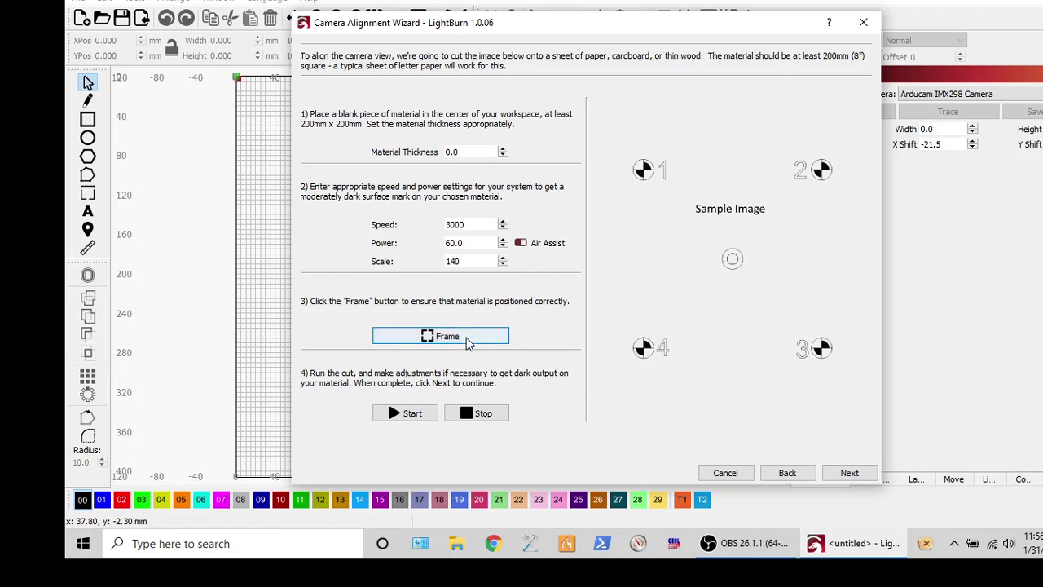
{"action": "left_click", "coordinate": [469, 343]}
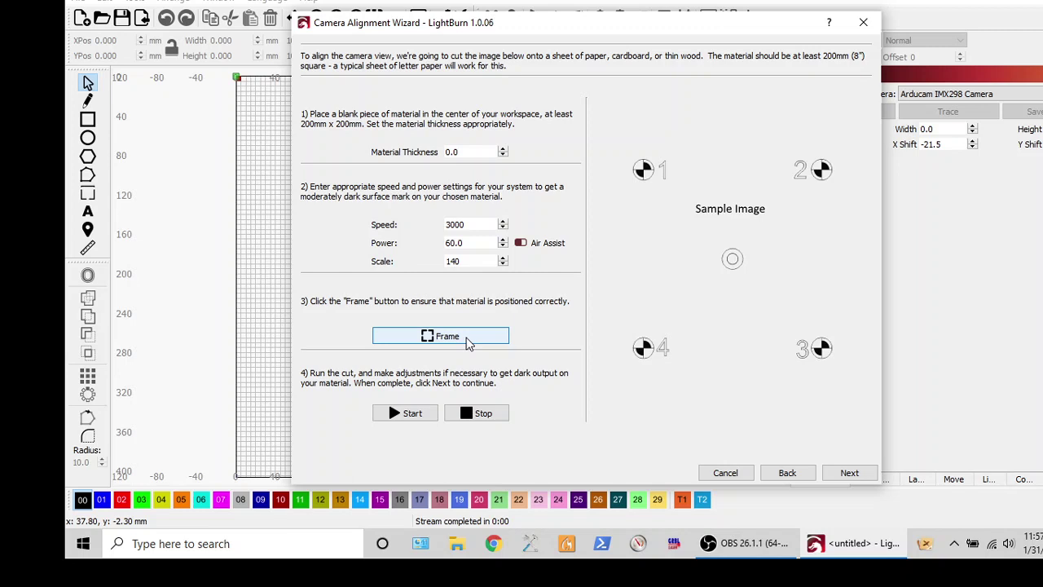
Trace the alignment job outline to confirm the material position before cutting
{"action": "left_click", "coordinate": [423, 334]}
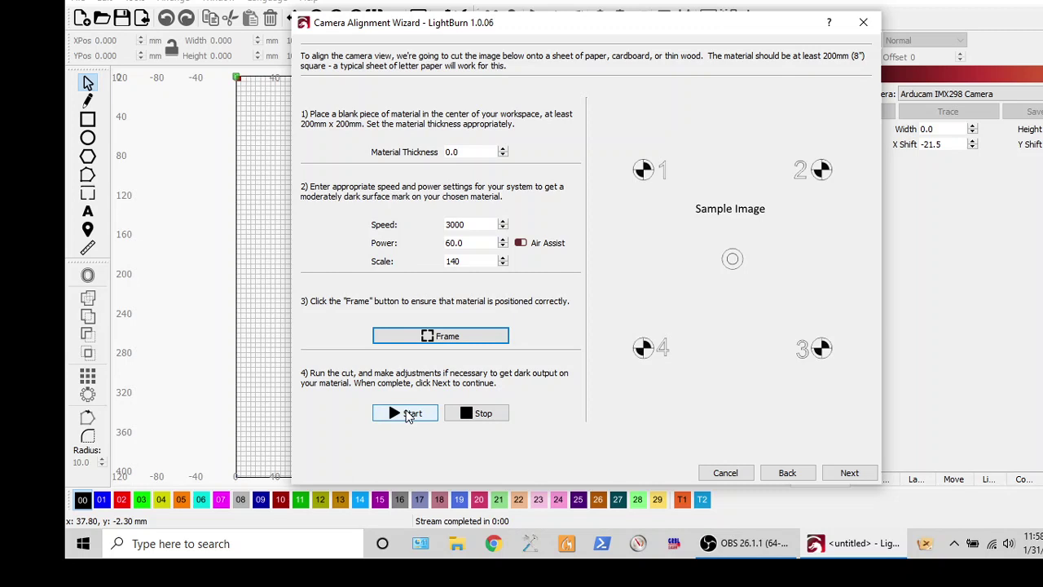
Burn the alignment target, then capture a camera image showing all four corner marks
{"action": "left_click", "coordinate": [409, 416]}
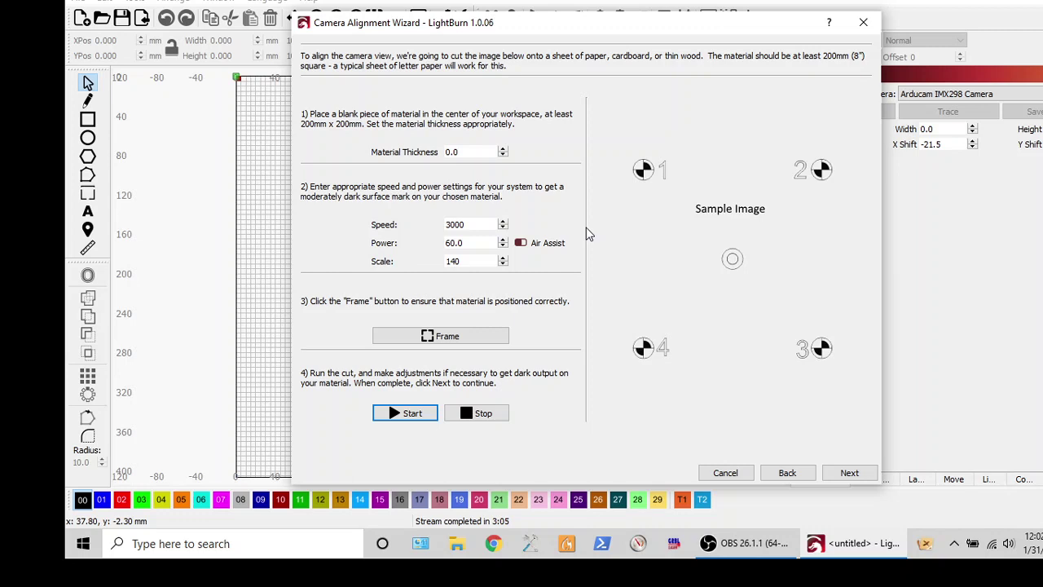
{"action": "left_click", "coordinate": [848, 474]}
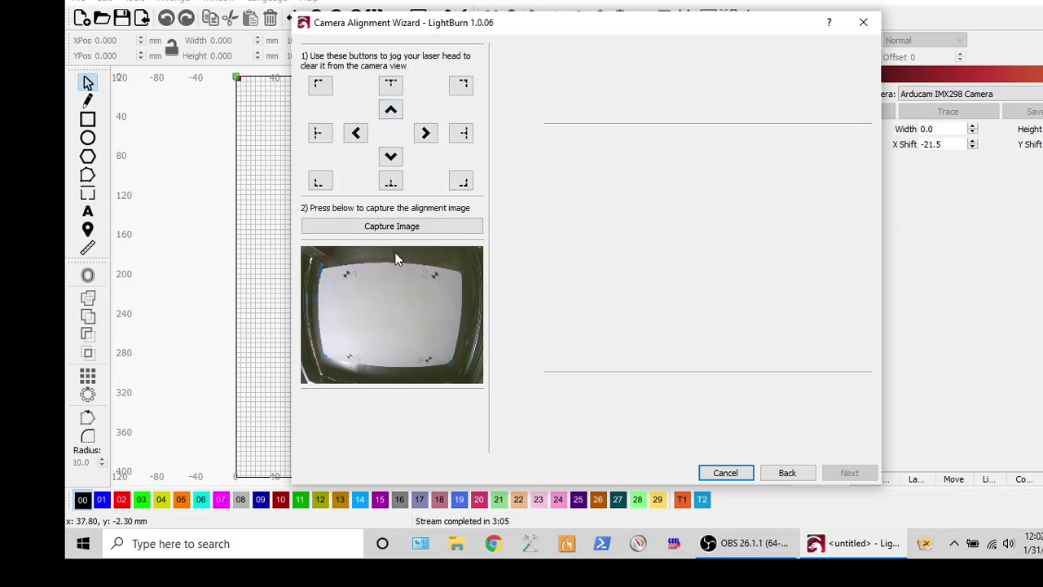
{"action": "left_click", "coordinate": [392, 226]}
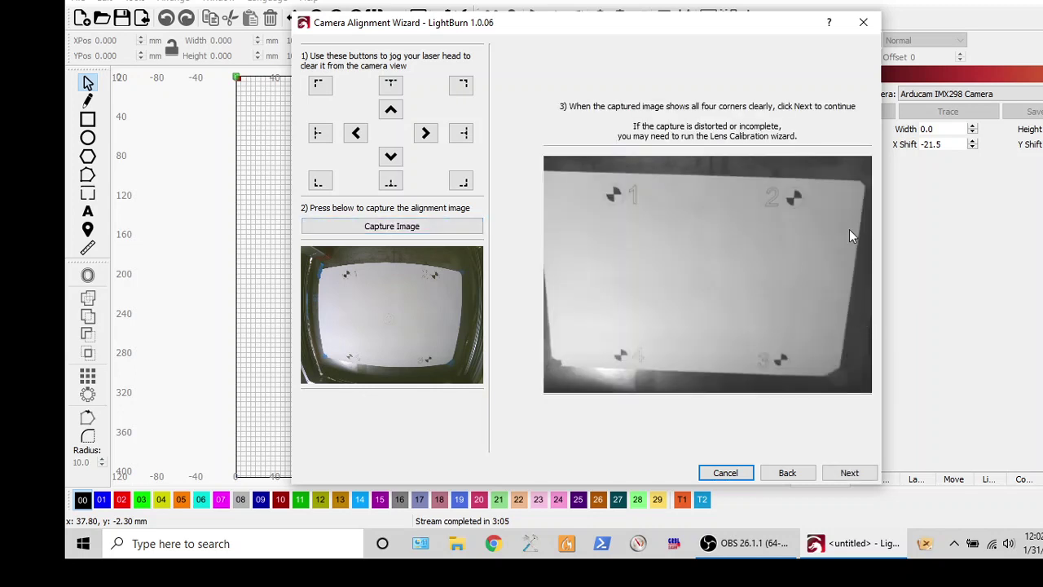
{"action": "left_click", "coordinate": [850, 474]}
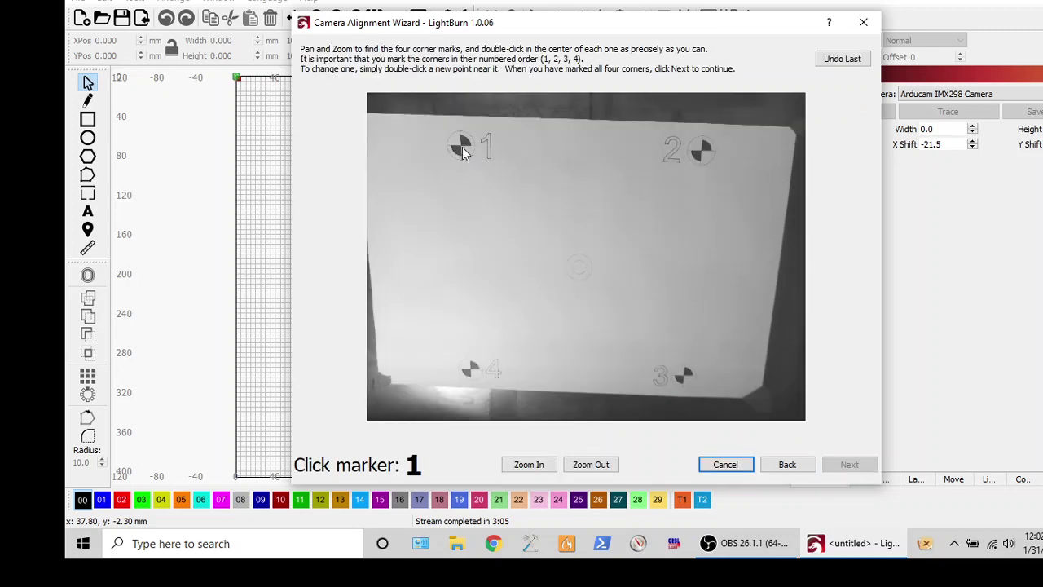
Zoom in and mark the centres of corner targets 1 and 2
{"action": "scroll", "coordinate": [462, 153], "scroll_direction": "up", "scroll_amount": 5}
{"action": "scroll", "coordinate": [462, 150], "scroll_direction": "up", "scroll_amount": 3}
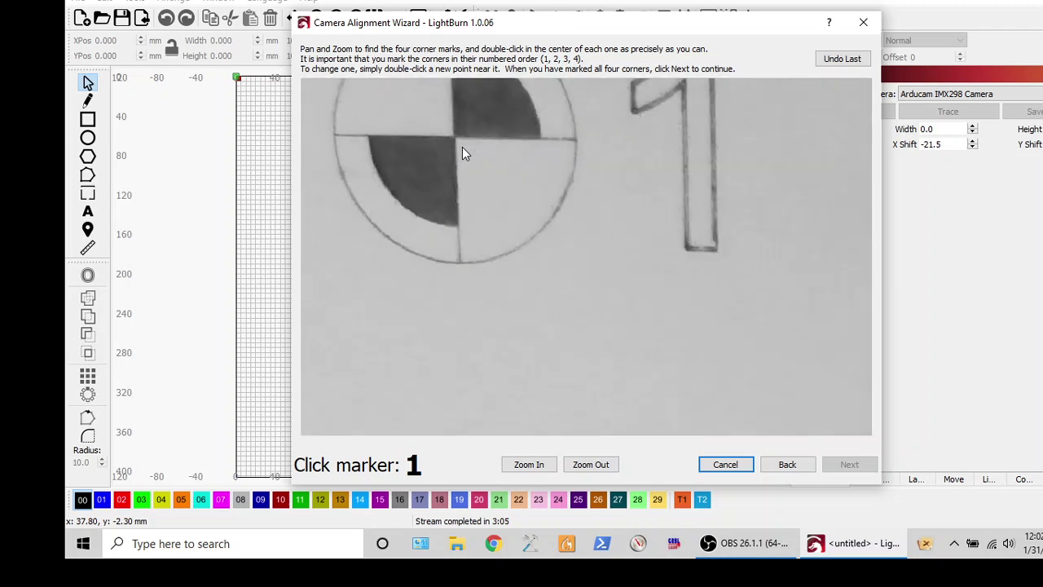
{"action": "scroll", "coordinate": [449, 133], "scroll_direction": "up", "scroll_amount": 2}
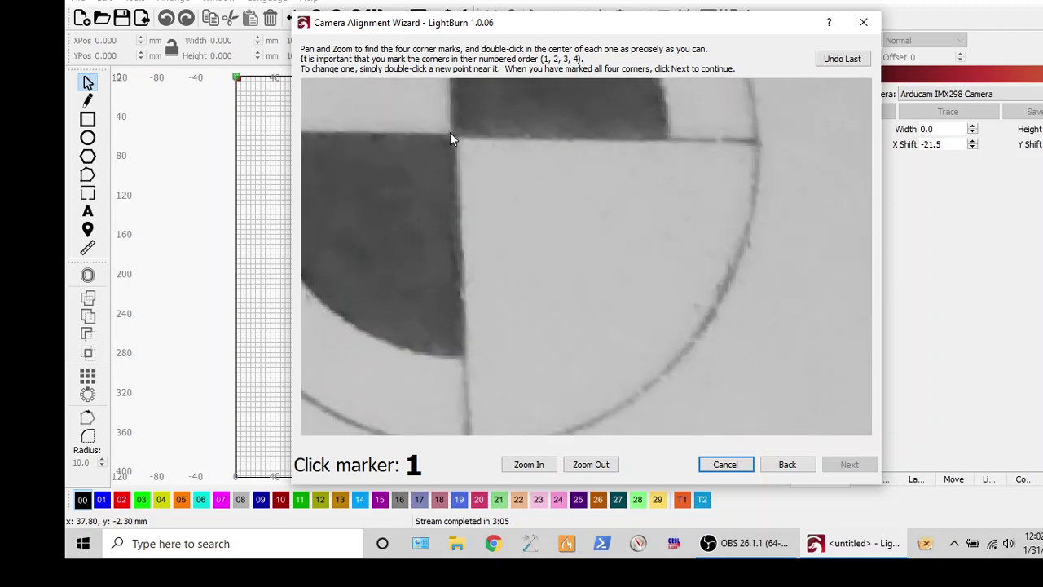
{"action": "double_click", "coordinate": [455, 136]}
{"action": "scroll", "coordinate": [479, 149], "scroll_direction": "down", "scroll_amount": 4}
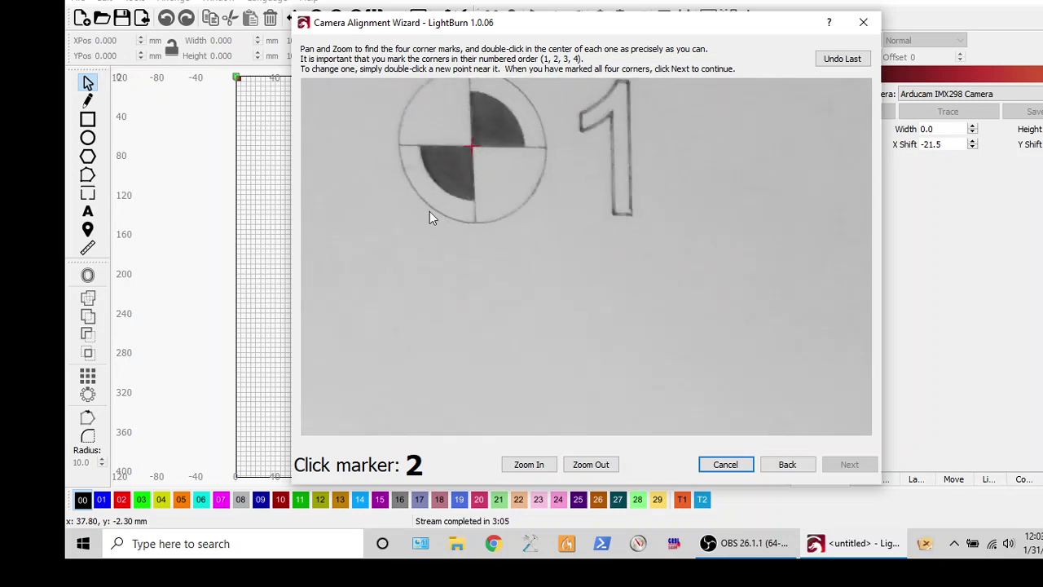
{"action": "scroll", "coordinate": [400, 236], "scroll_direction": "down", "scroll_amount": 5}
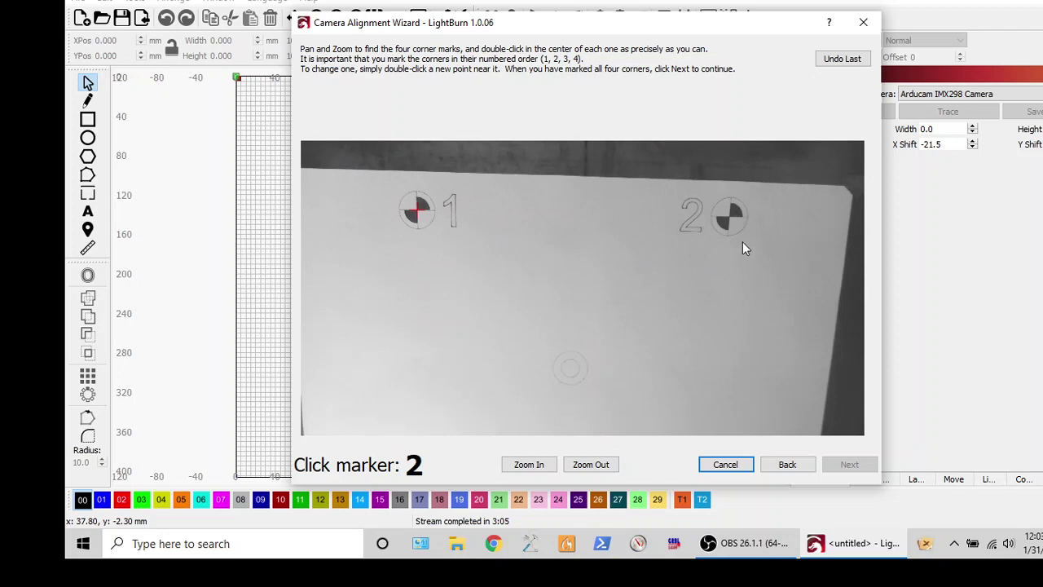
{"action": "scroll", "coordinate": [743, 222], "scroll_direction": "up", "scroll_amount": 6}
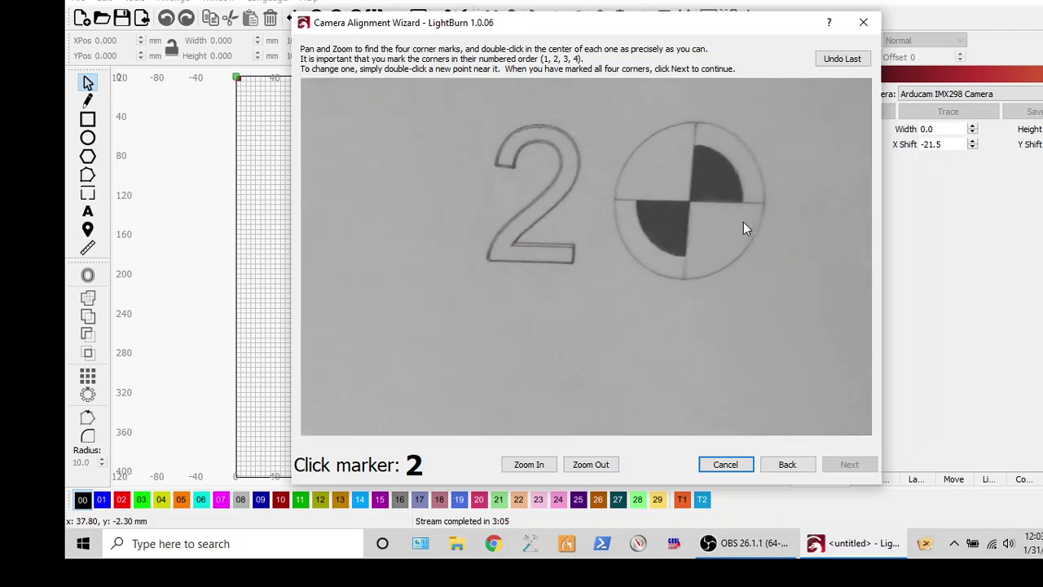
{"action": "scroll", "coordinate": [748, 226], "scroll_direction": "up", "scroll_amount": 4}
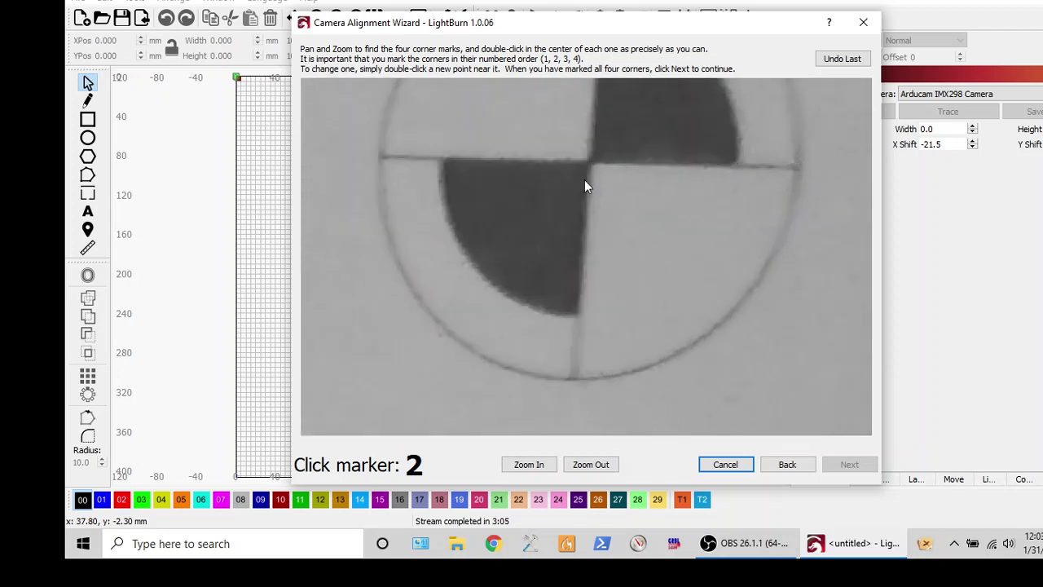
{"action": "double_click", "coordinate": [588, 163]}
Zoom and pan the close-up to target 3 and mark its centre
{"action": "scroll", "coordinate": [665, 387], "scroll_direction": "down", "scroll_amount": 2}
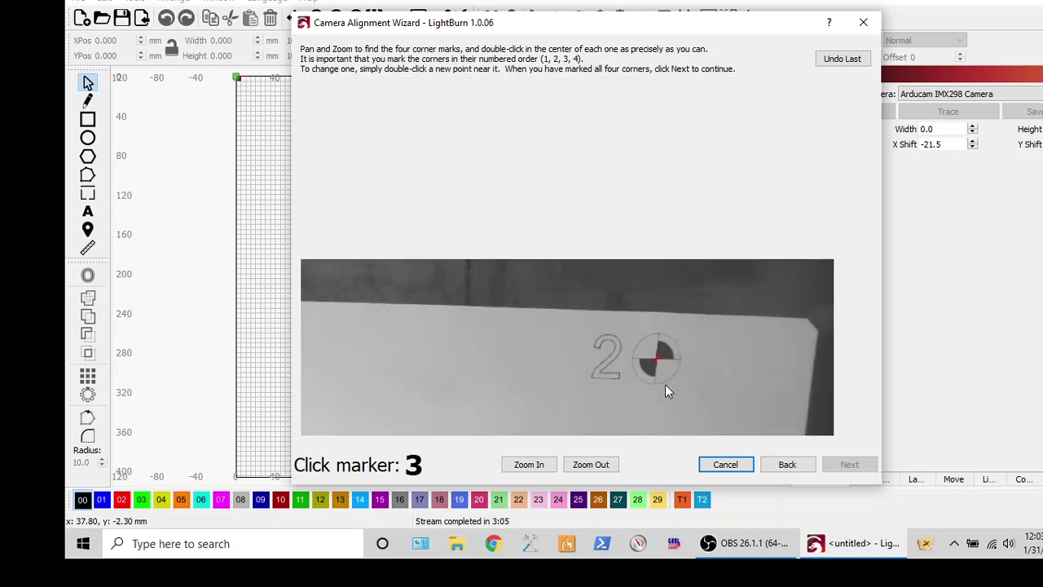
{"action": "scroll", "coordinate": [472, 315], "scroll_direction": "down", "scroll_amount": 1}
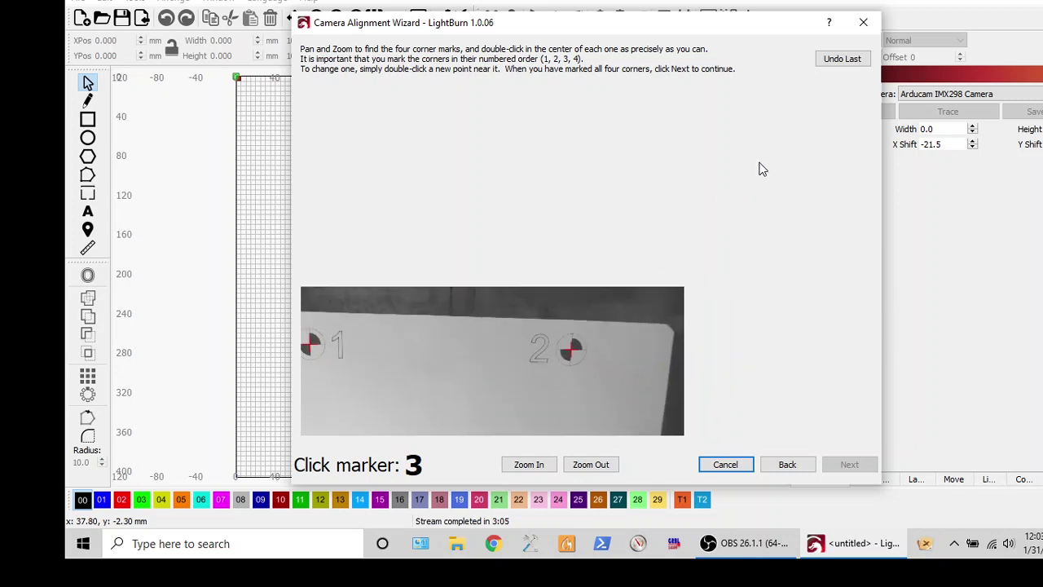
{"action": "scroll", "coordinate": [761, 169], "scroll_direction": "up", "scroll_amount": 1}
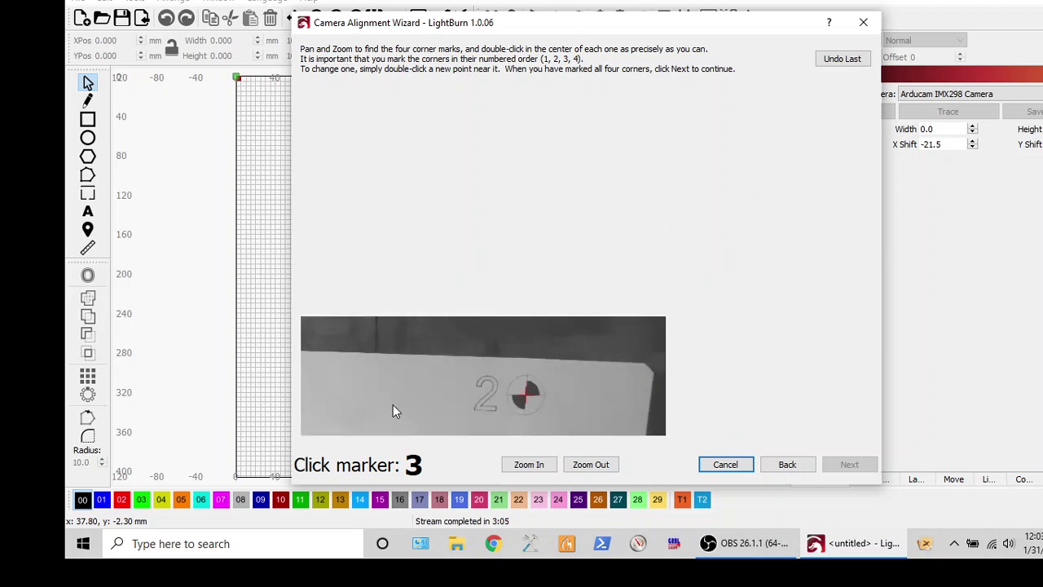
{"action": "scroll", "coordinate": [393, 410], "scroll_direction": "up", "scroll_amount": 2}
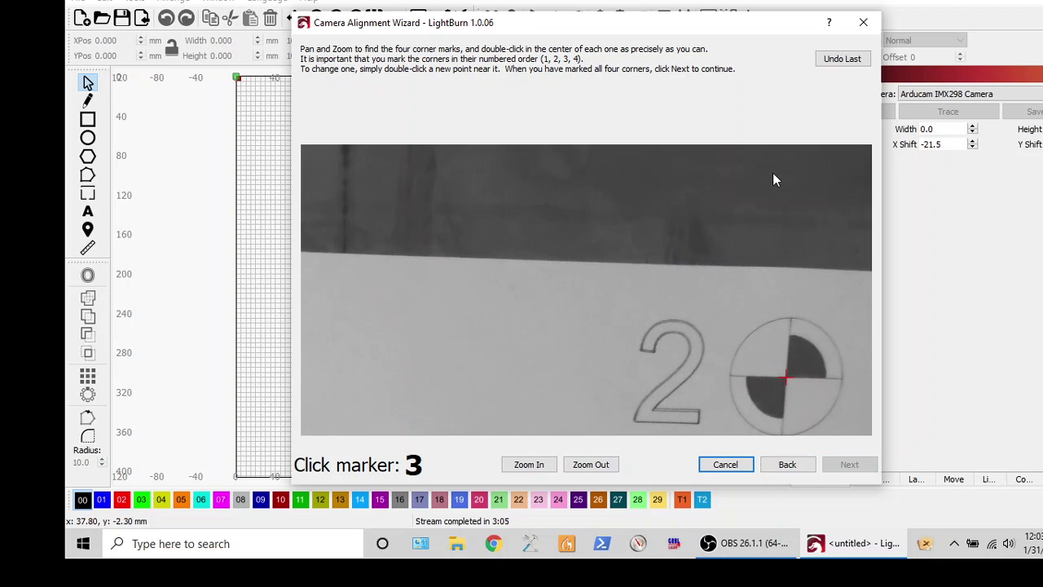
{"action": "scroll", "coordinate": [772, 174], "scroll_direction": "down", "scroll_amount": 3}
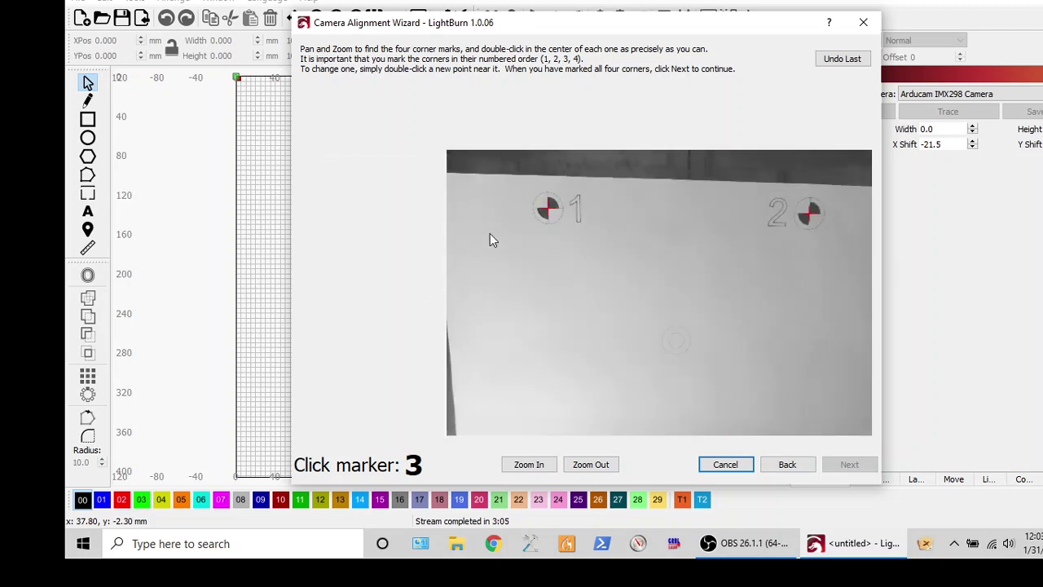
{"action": "scroll", "coordinate": [490, 218], "scroll_direction": "up", "scroll_amount": 1}
{"action": "scroll", "coordinate": [490, 218], "scroll_direction": "down", "scroll_amount": 1}
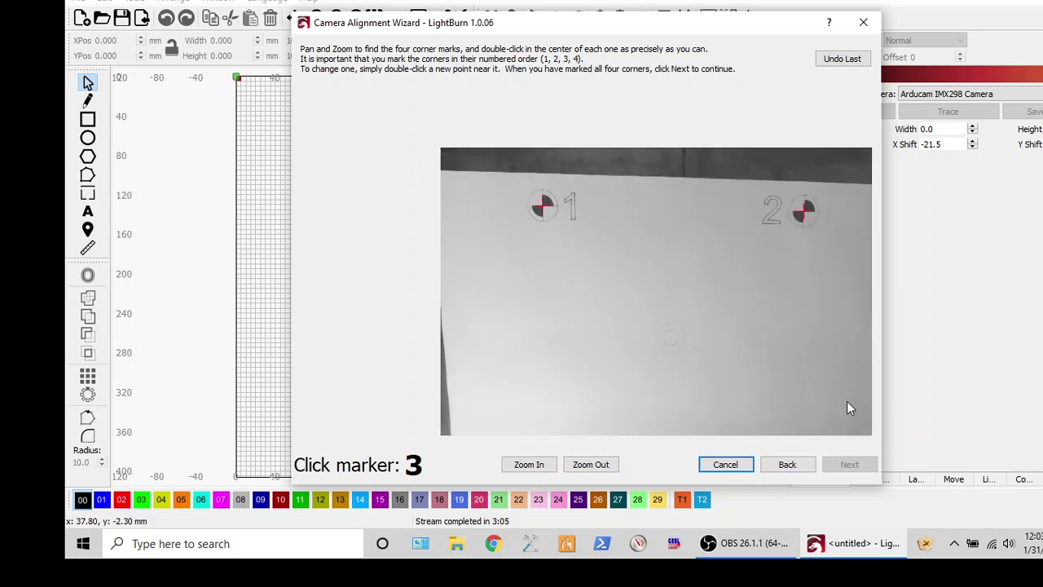
{"action": "scroll", "coordinate": [846, 401], "scroll_direction": "up", "scroll_amount": 2}
{"action": "scroll", "coordinate": [336, 173], "scroll_direction": "down", "scroll_amount": 3}
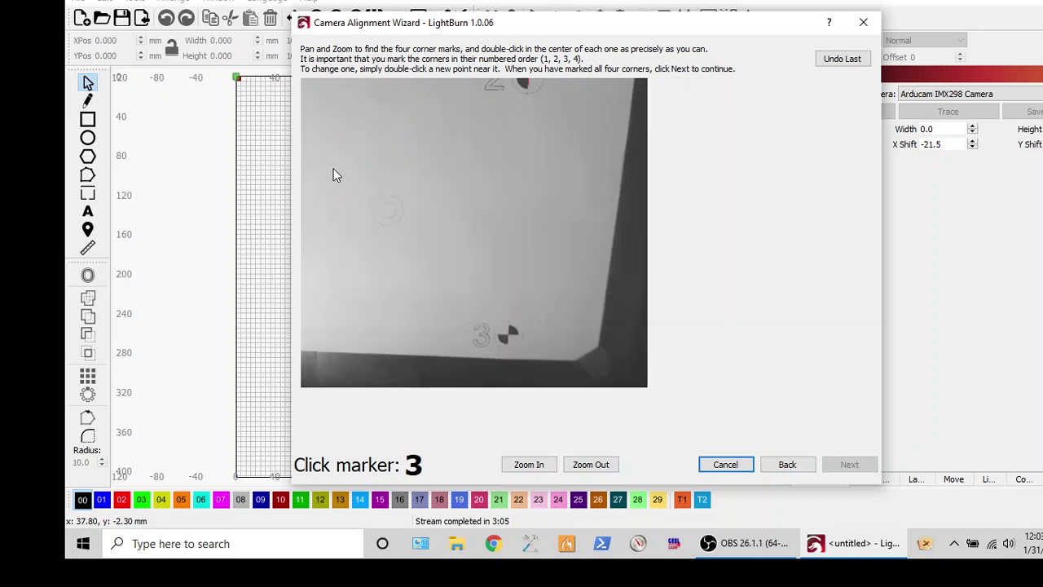
{"action": "scroll", "coordinate": [510, 340], "scroll_direction": "up", "scroll_amount": 3}
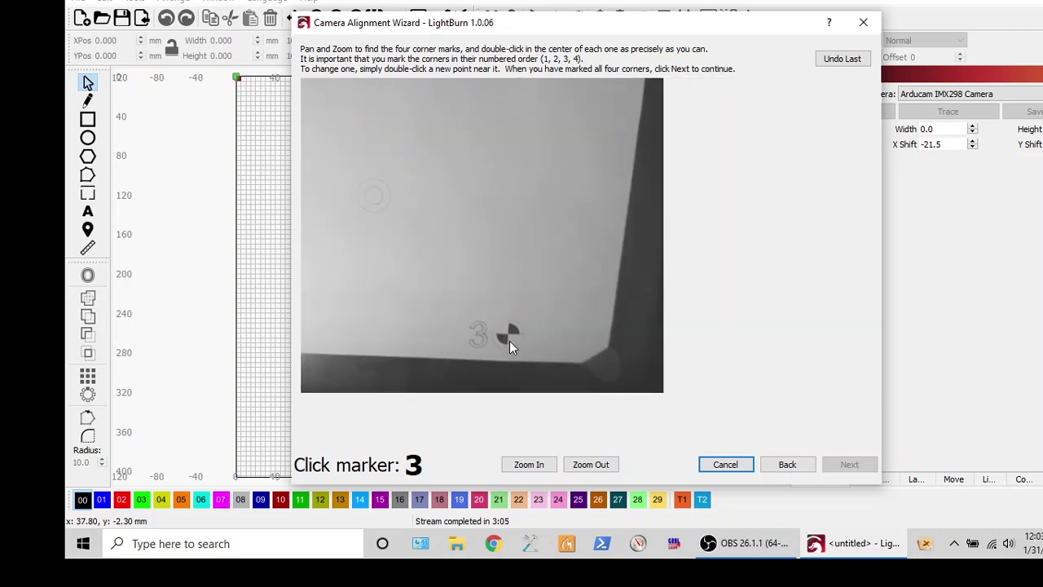
{"action": "scroll", "coordinate": [509, 340], "scroll_direction": "up", "scroll_amount": 2}
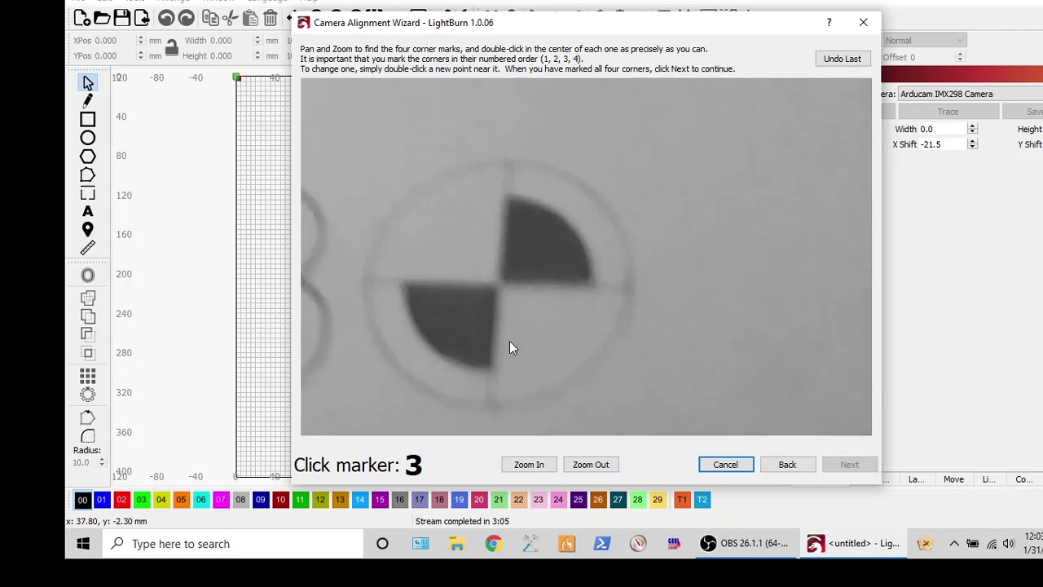
{"action": "left_click_drag", "start_coordinate": [509, 341], "coordinate": [503, 281]}
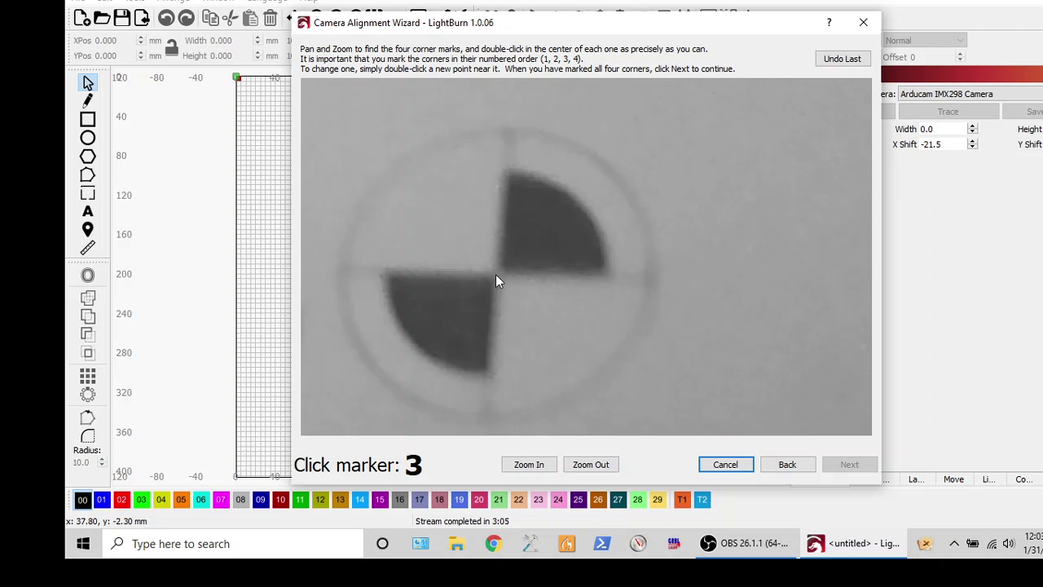
{"action": "double_click", "coordinate": [495, 274]}
Mark the centre of corner target 4 and advance to the wizard's final page
{"action": "scroll", "coordinate": [686, 274], "scroll_direction": "down", "scroll_amount": 5}
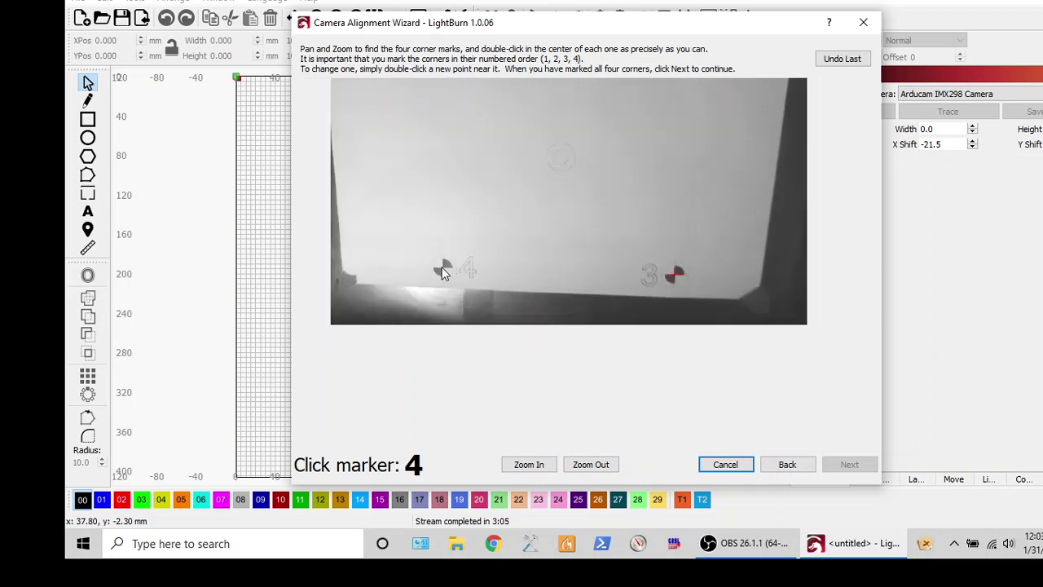
{"action": "scroll", "coordinate": [442, 272], "scroll_direction": "up", "scroll_amount": 4}
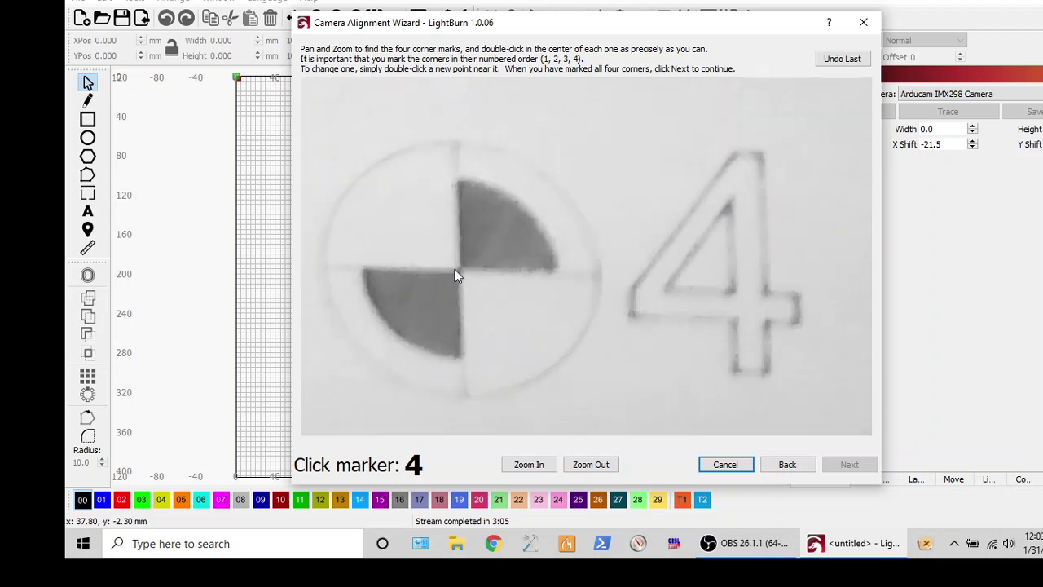
{"action": "double_click", "coordinate": [459, 271]}
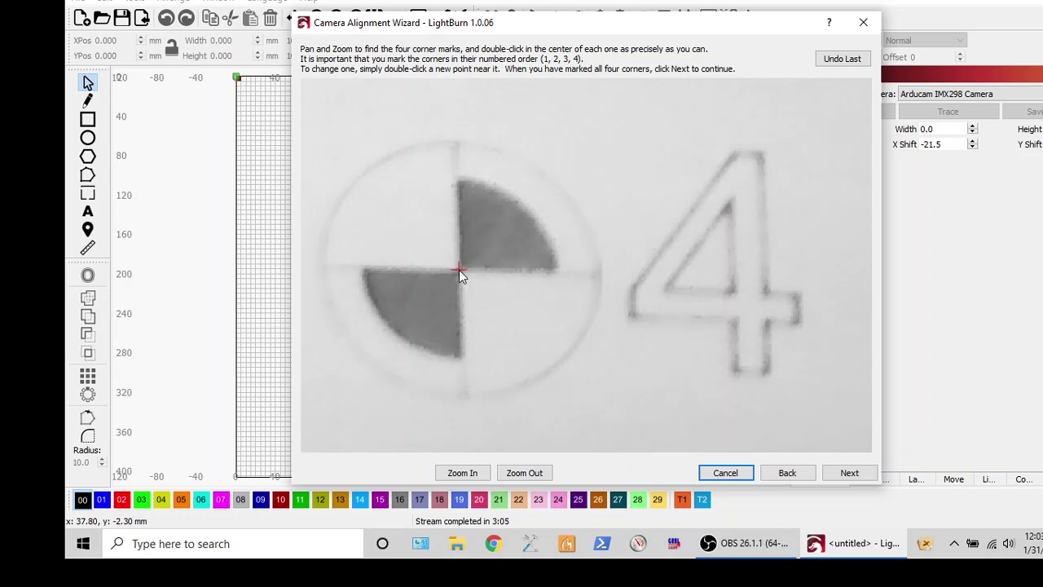
{"action": "scroll", "coordinate": [461, 273], "scroll_direction": "up", "scroll_amount": 3}
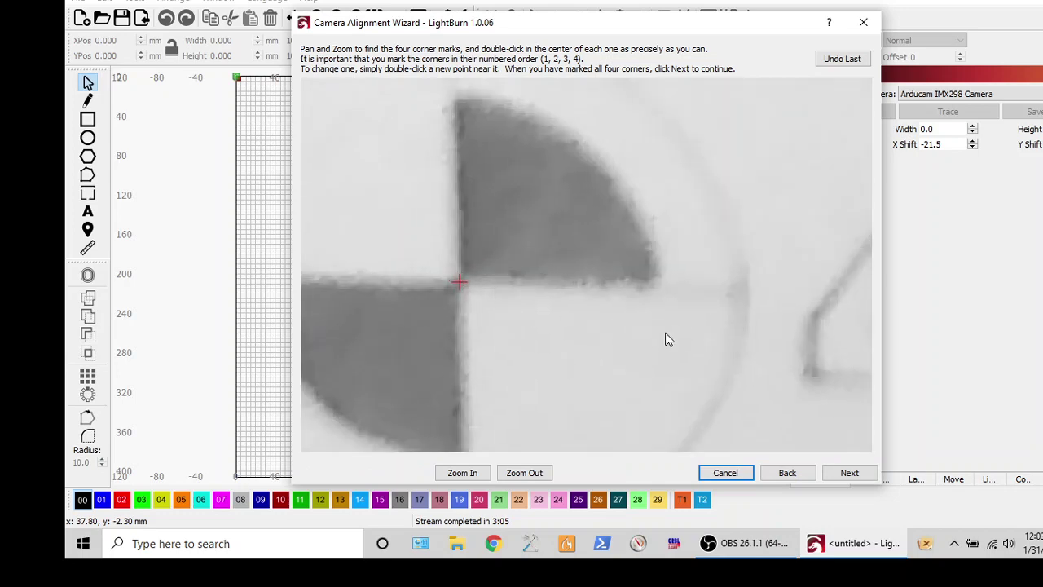
{"action": "scroll", "coordinate": [675, 334], "scroll_direction": "down", "scroll_amount": 3}
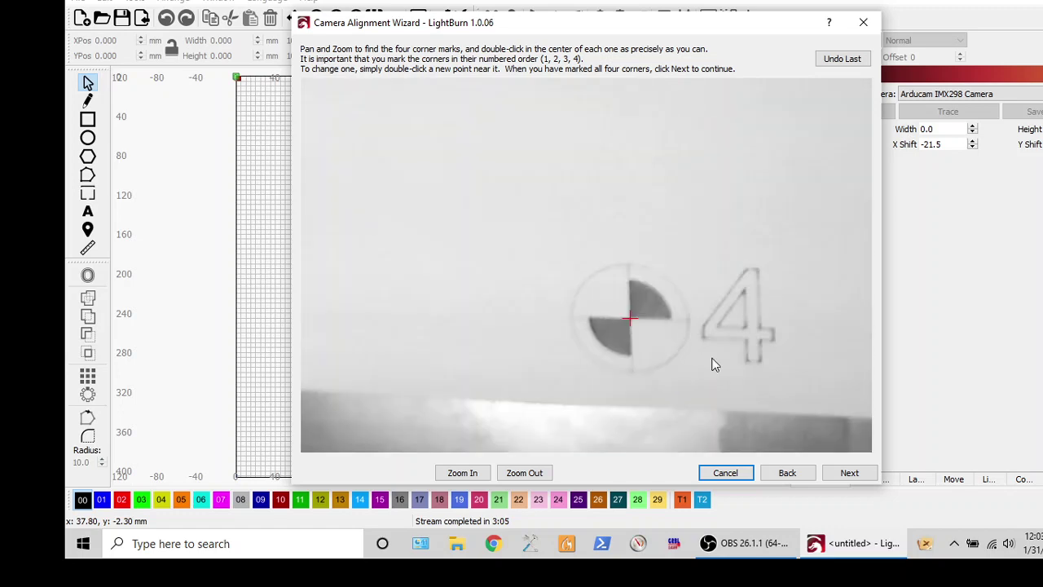
{"action": "left_click", "coordinate": [855, 476]}
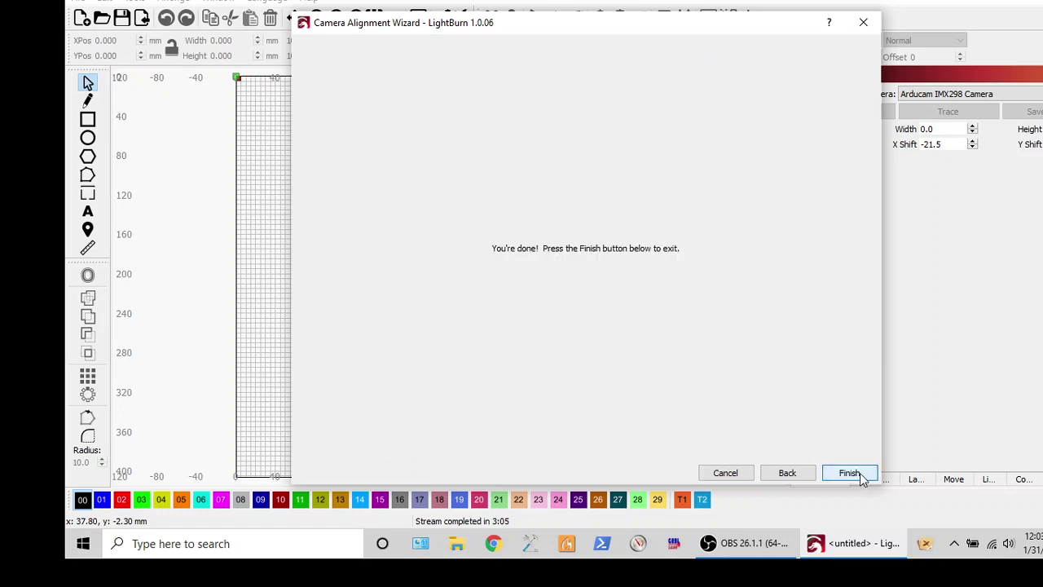
Finish the alignment wizard, refresh the camera overlay, and set X Shift to 0
{"action": "left_click", "coordinate": [850, 473]}
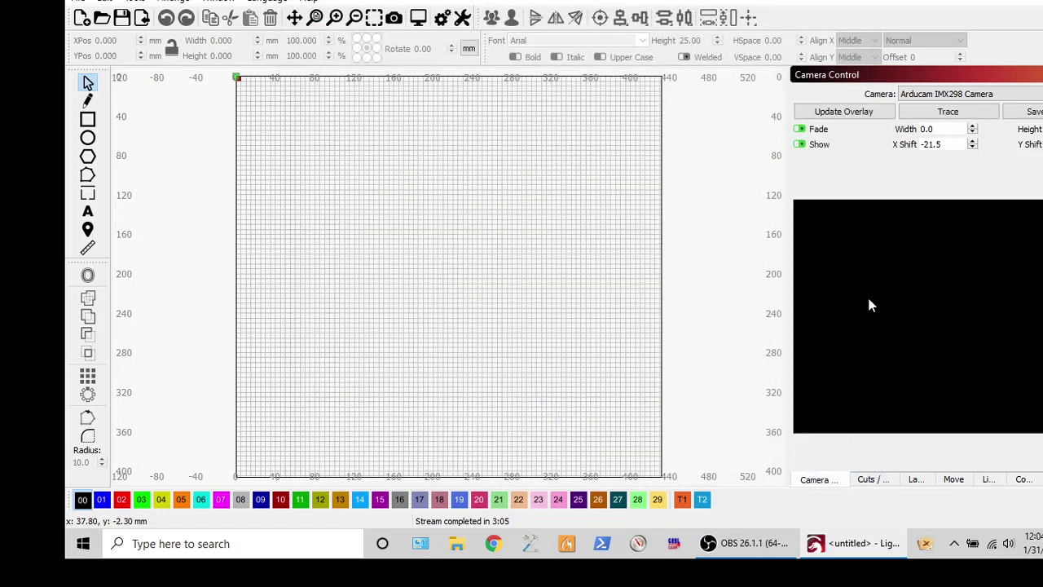
{"action": "left_click", "coordinate": [857, 113]}
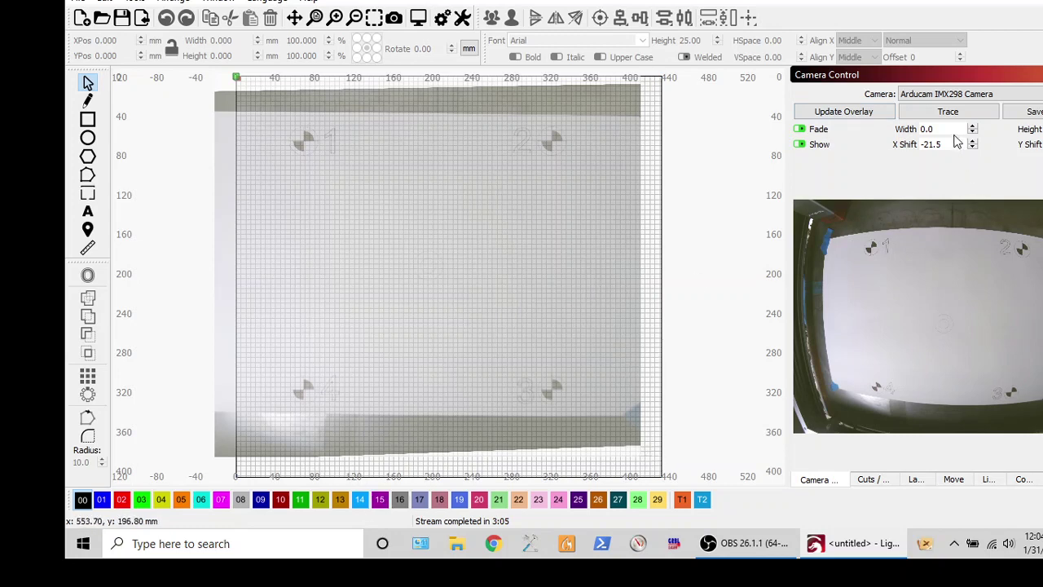
{"action": "left_click_drag", "start_coordinate": [950, 143], "coordinate": [872, 148]}
{"action": "type", "text": "0"}
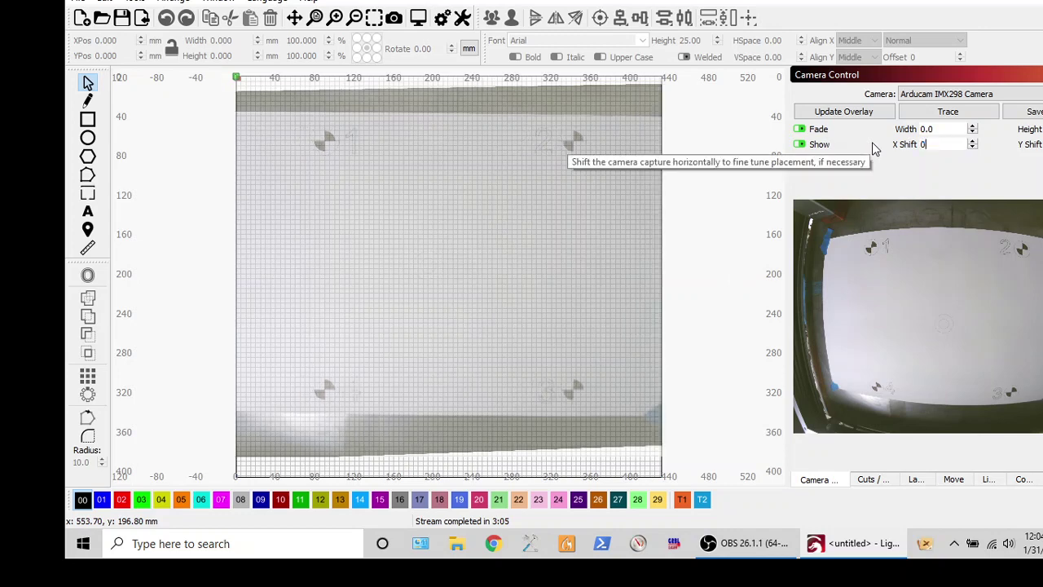
{"action": "key", "text": "Return"}
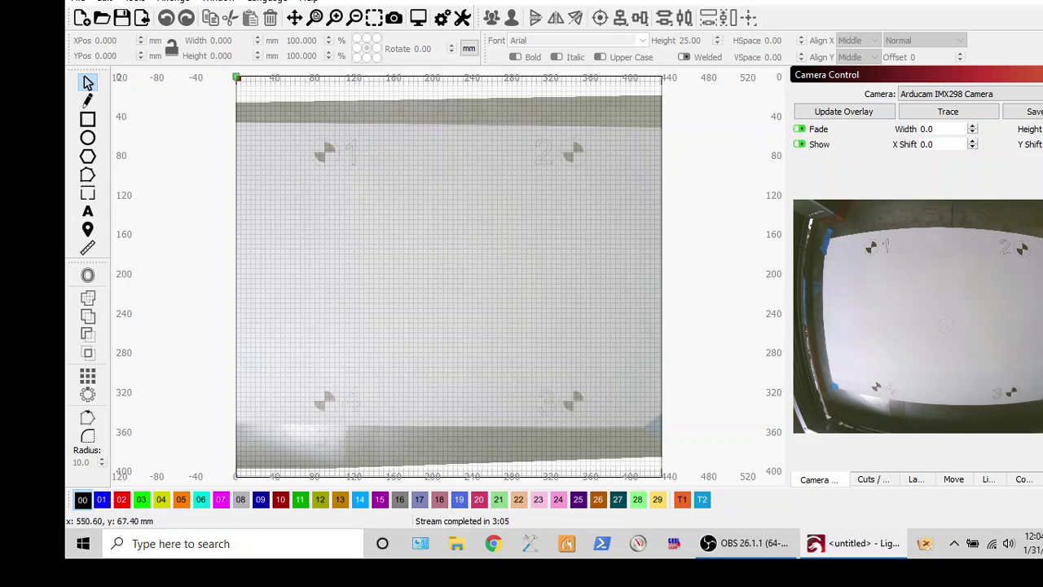
Keep the camera overlay shown and leave Fade turned off for a sharp image
{"action": "left_click", "coordinate": [800, 144]}
{"action": "left_click", "coordinate": [800, 144]}
{"action": "left_click", "coordinate": [800, 129]}
{"action": "left_click", "coordinate": [801, 130]}
{"action": "left_click", "coordinate": [800, 130]}
{"action": "left_click", "coordinate": [800, 131]}
{"action": "left_click", "coordinate": [801, 131]}
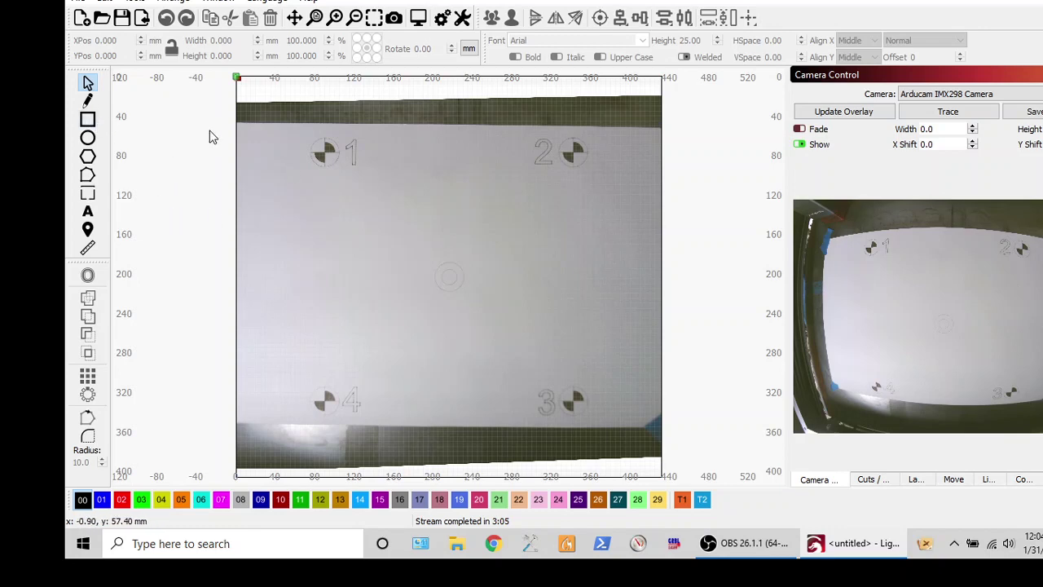
Draw a small square about 10 mm across beside target 1 and copy it
{"action": "left_click", "coordinate": [87, 119]}
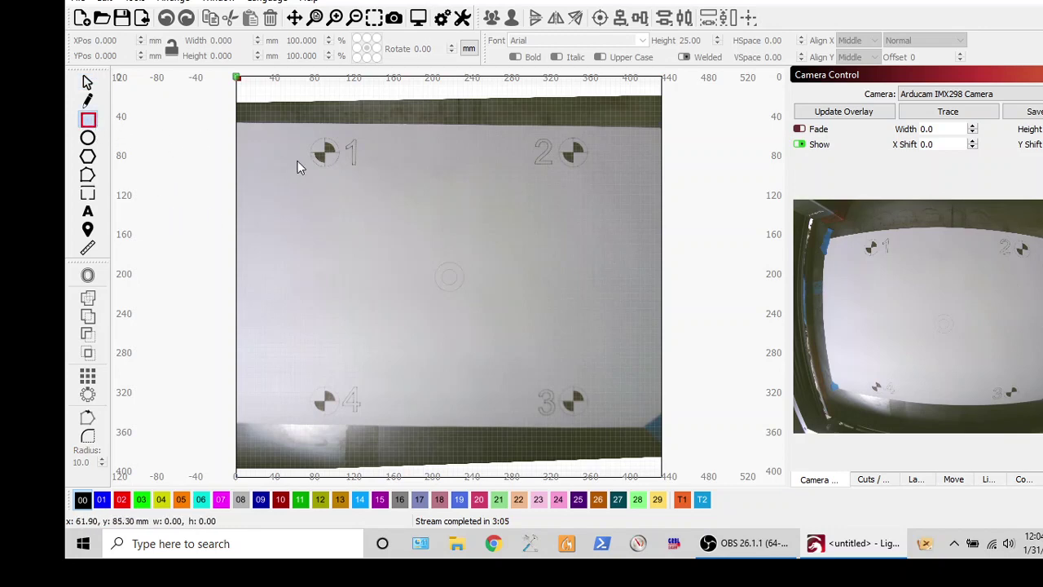
{"action": "left_click_drag", "start_coordinate": [286, 142], "coordinate": [295, 151]}
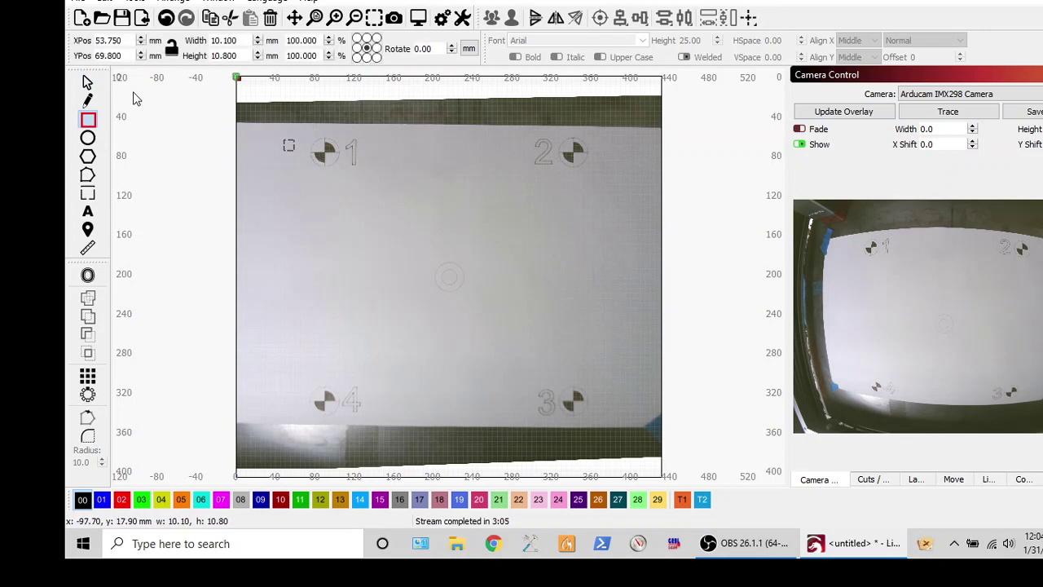
{"action": "left_click", "coordinate": [88, 82]}
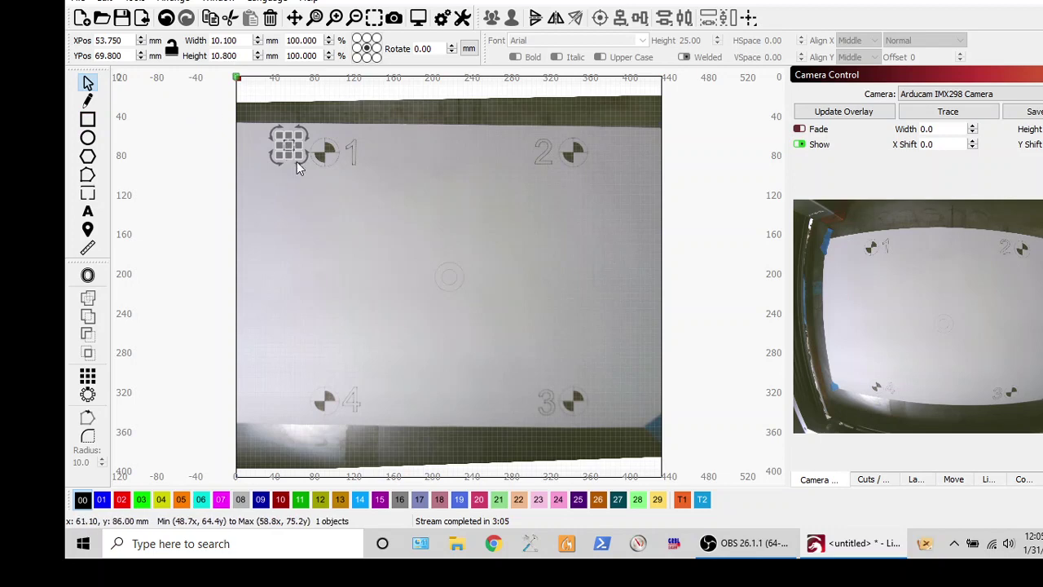
{"action": "key", "text": "ctrl+c"}
{"action": "mouse_move", "coordinate": [290, 149]}
{"action": "left_mouse_down"}
{"action": "mouse_move", "coordinate": [328, 150]}
{"action": "mouse_move", "coordinate": [295, 155]}
{"action": "left_mouse_up"}
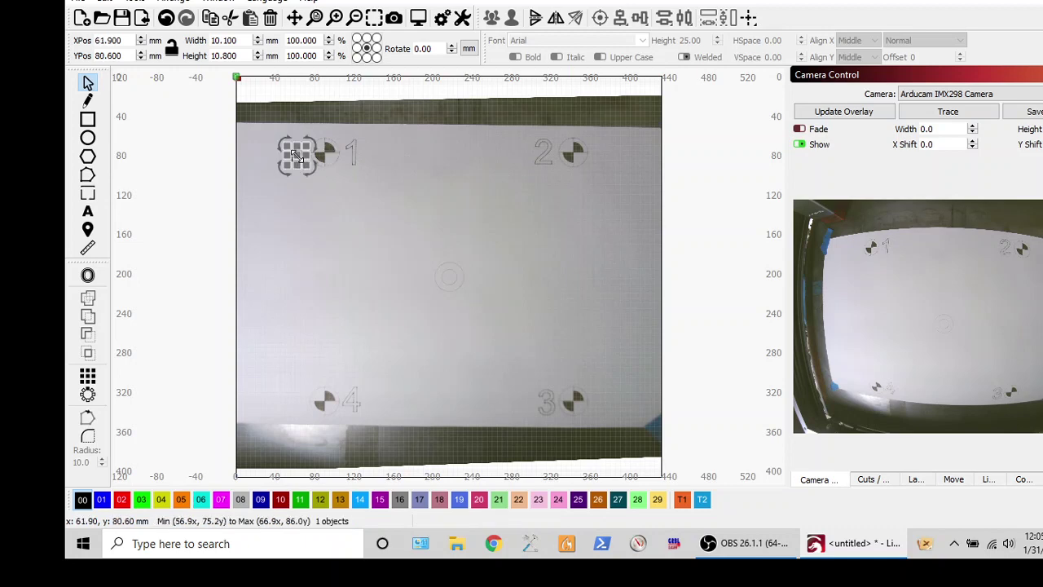
Paste copies of the square beside targets 2, 3 and 4, then select all four
{"action": "key", "text": "ctrl+v"}
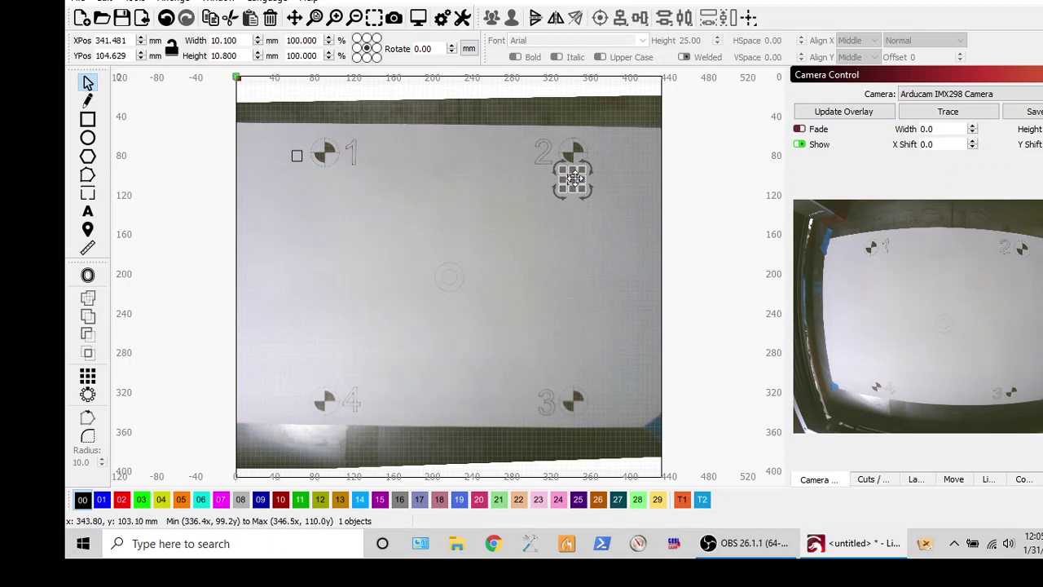
{"action": "left_click", "coordinate": [570, 180]}
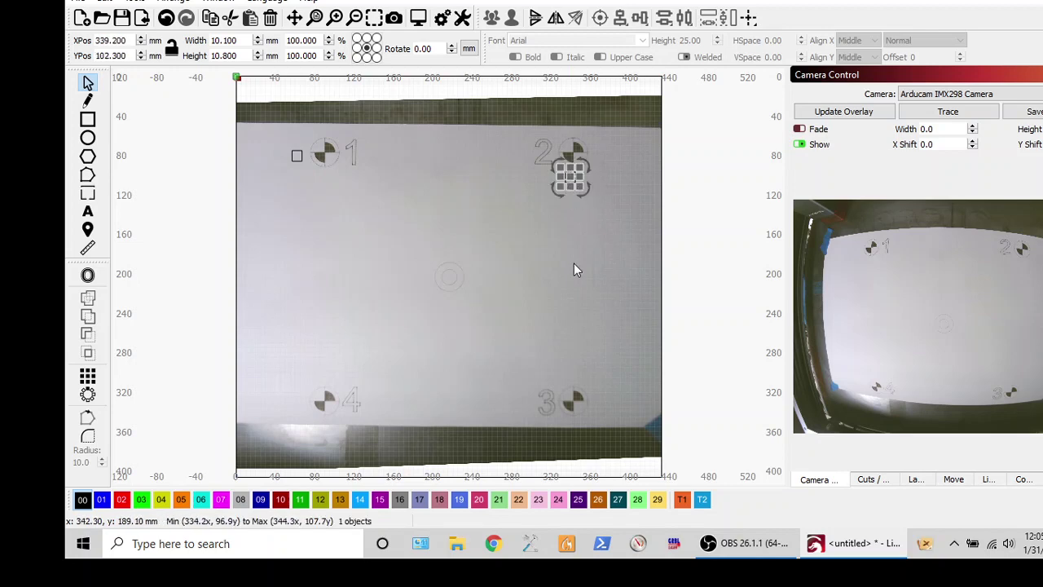
{"action": "key", "text": "ctrl+v"}
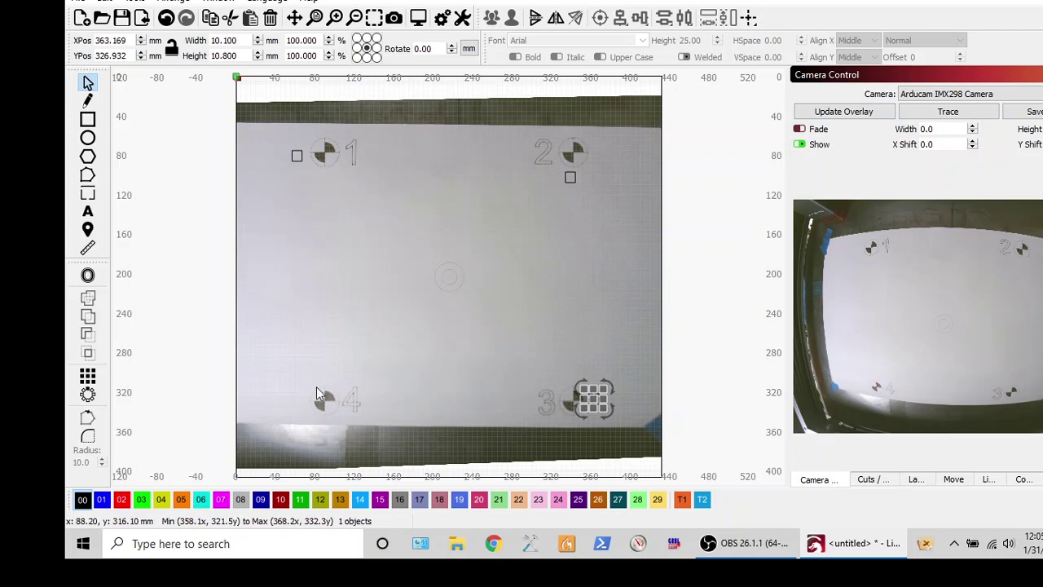
{"action": "key", "text": "ctrl+v"}
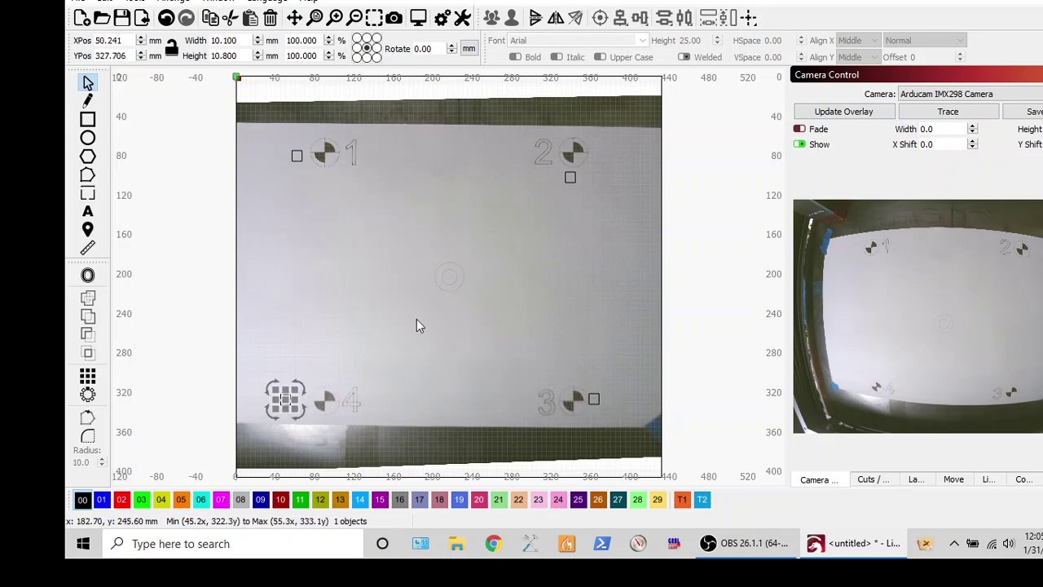
{"action": "left_click", "coordinate": [413, 306]}
{"action": "left_click_drag", "start_coordinate": [612, 131], "coordinate": [234, 444]}
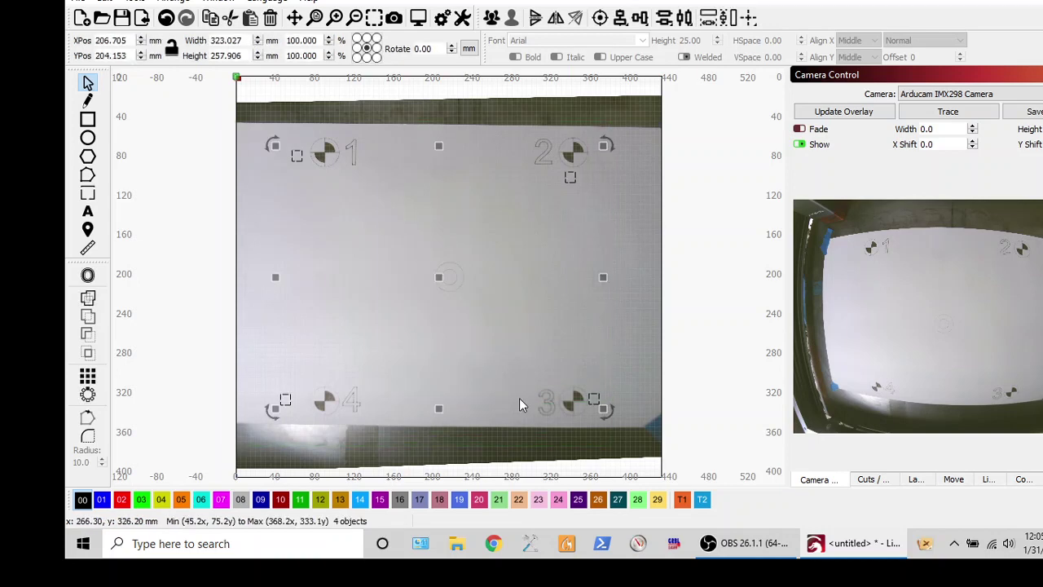
Switch layer C00 from Fill to Line mode and start the laser burning the four squares
{"action": "left_click", "coordinate": [871, 478]}
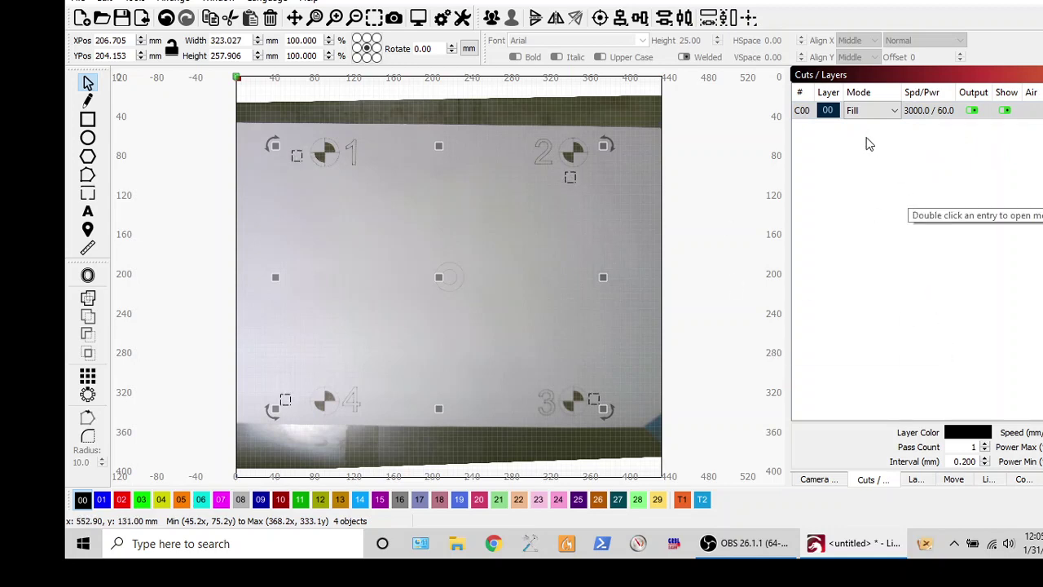
{"action": "left_click", "coordinate": [872, 110]}
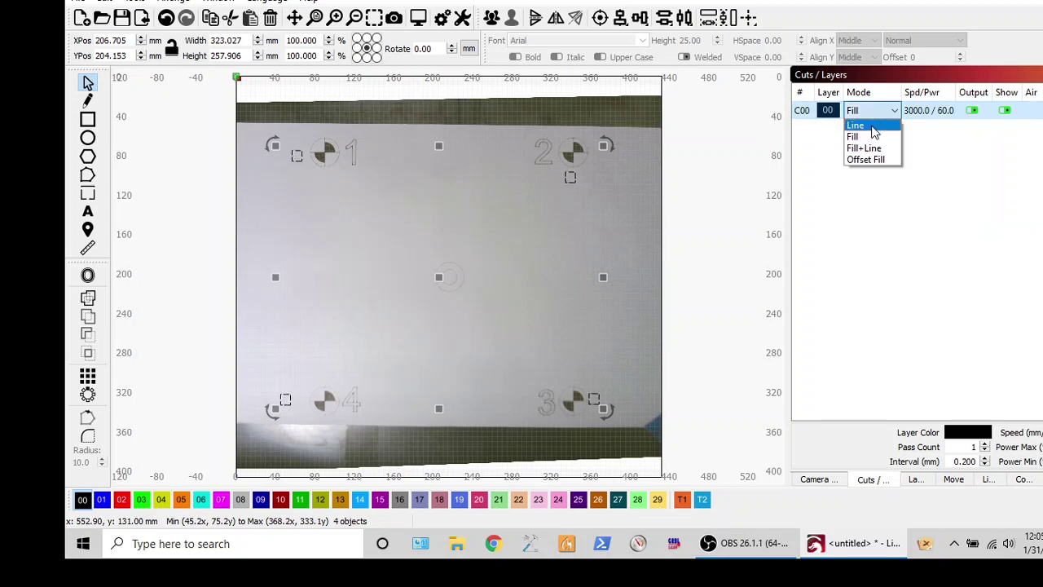
{"action": "left_click", "coordinate": [856, 125]}
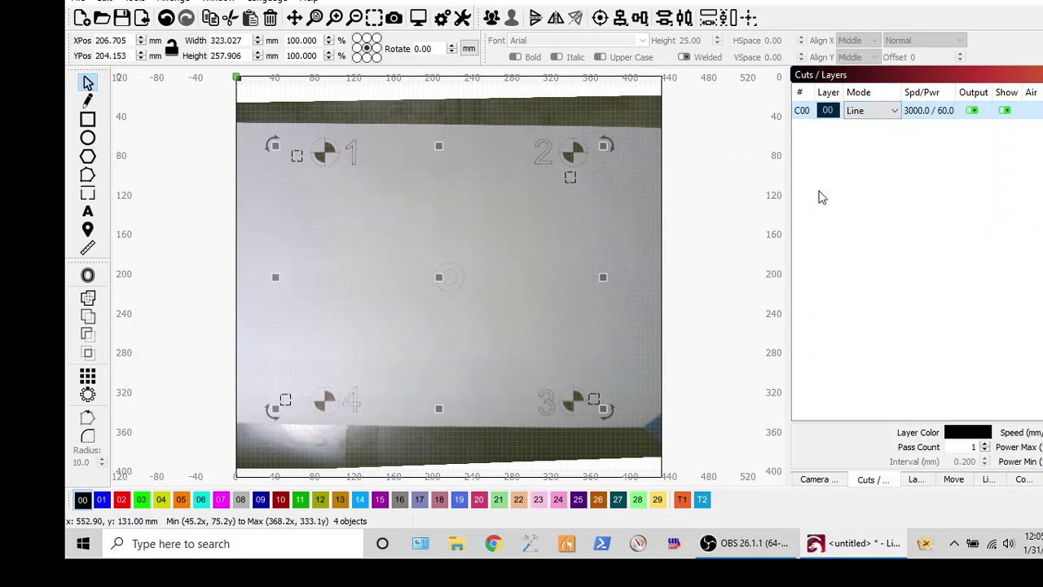
{"action": "left_click", "coordinate": [914, 479]}
{"action": "left_click", "coordinate": [1029, 123]}
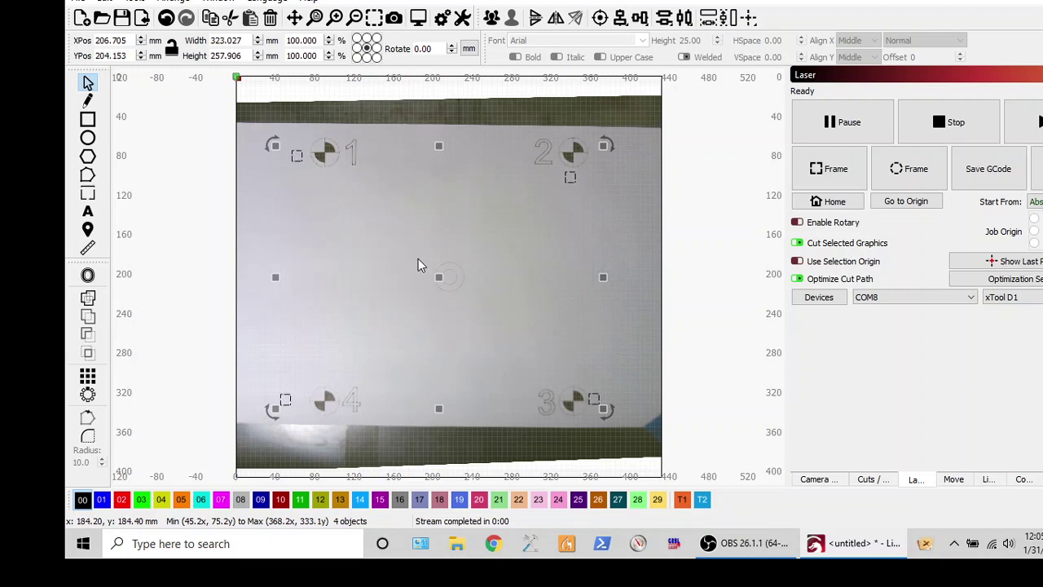
Recapture the camera overlay of the bed after the burn with Update Overlay
{"action": "left_click", "coordinate": [819, 481]}
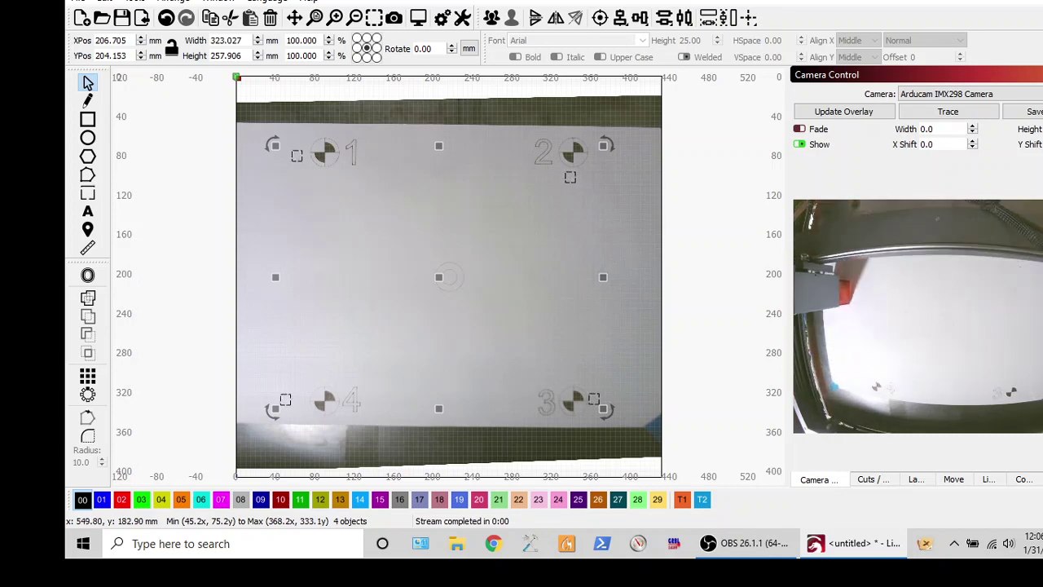
{"action": "left_click", "coordinate": [835, 112]}
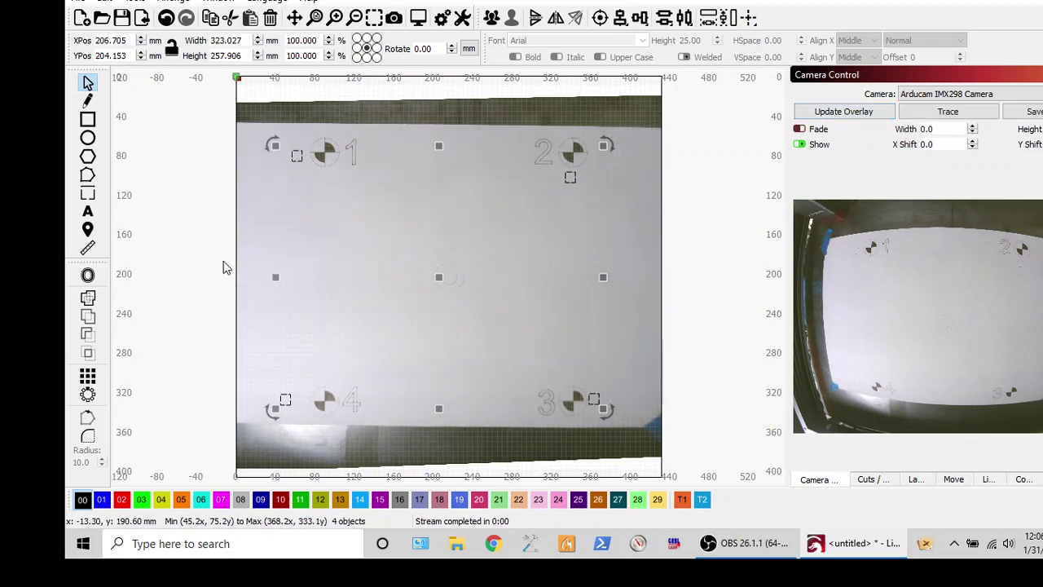
{"action": "scroll", "coordinate": [287, 147], "scroll_direction": "up", "scroll_amount": 2}
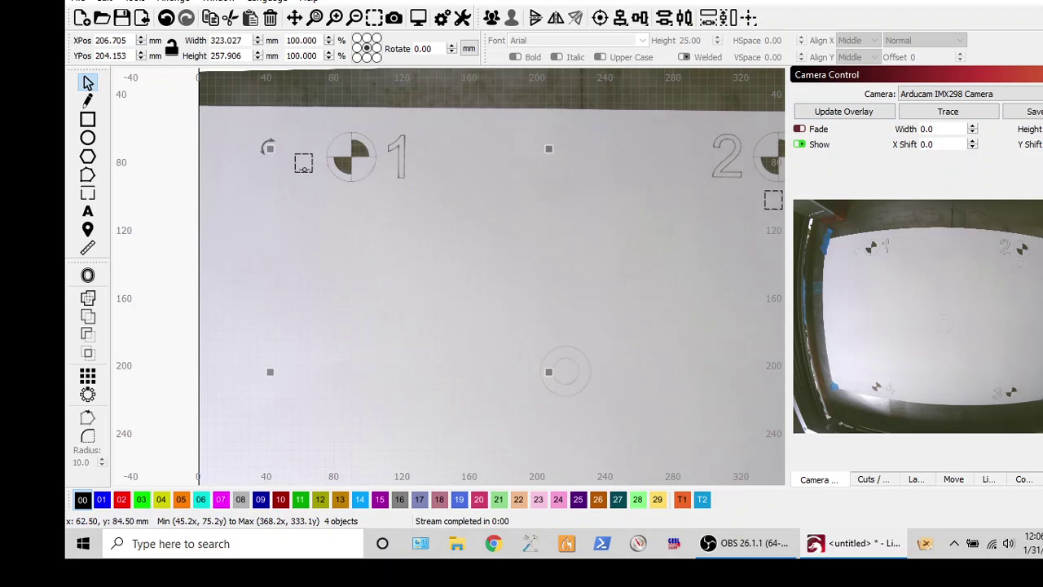
{"action": "scroll", "coordinate": [304, 170], "scroll_direction": "up", "scroll_amount": 4}
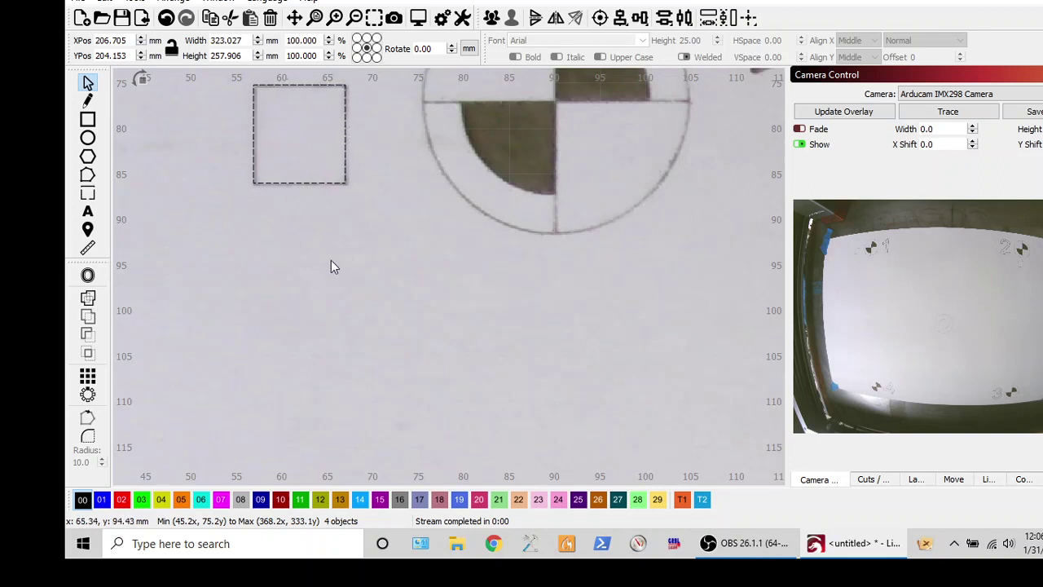
{"action": "scroll", "coordinate": [331, 260], "scroll_direction": "down", "scroll_amount": 4}
{"action": "scroll", "coordinate": [332, 266], "scroll_direction": "down", "scroll_amount": 3}
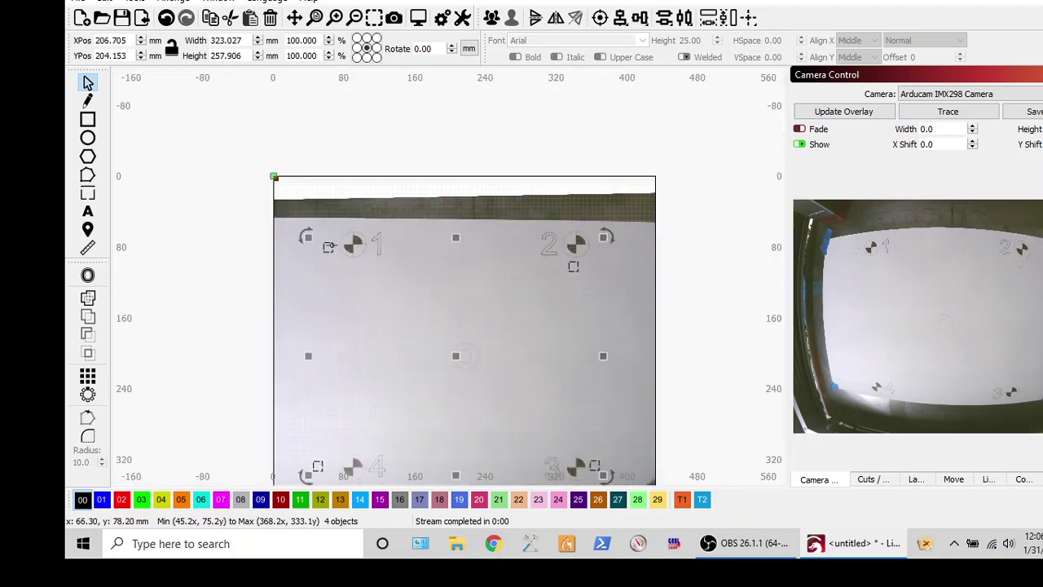
{"action": "scroll", "coordinate": [582, 278], "scroll_direction": "up", "scroll_amount": 6}
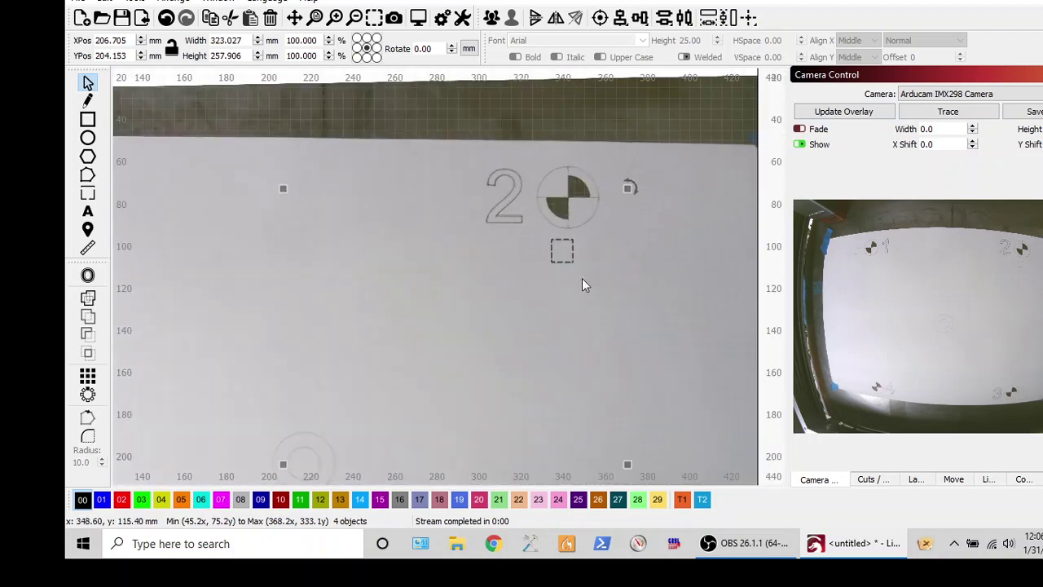
{"action": "scroll", "coordinate": [582, 278], "scroll_direction": "up", "scroll_amount": 1}
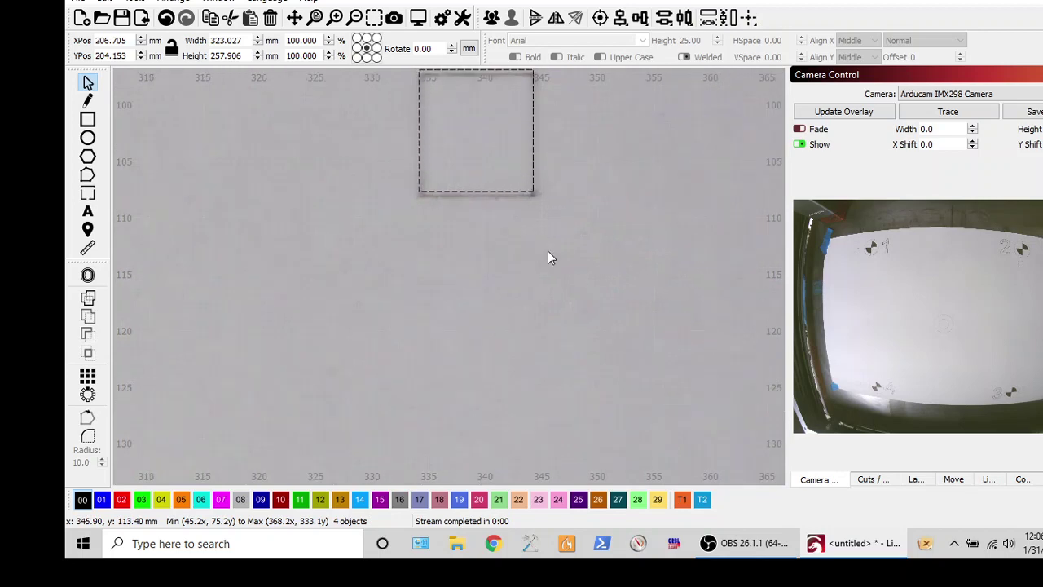
{"action": "scroll", "coordinate": [443, 194], "scroll_direction": "up", "scroll_amount": 2}
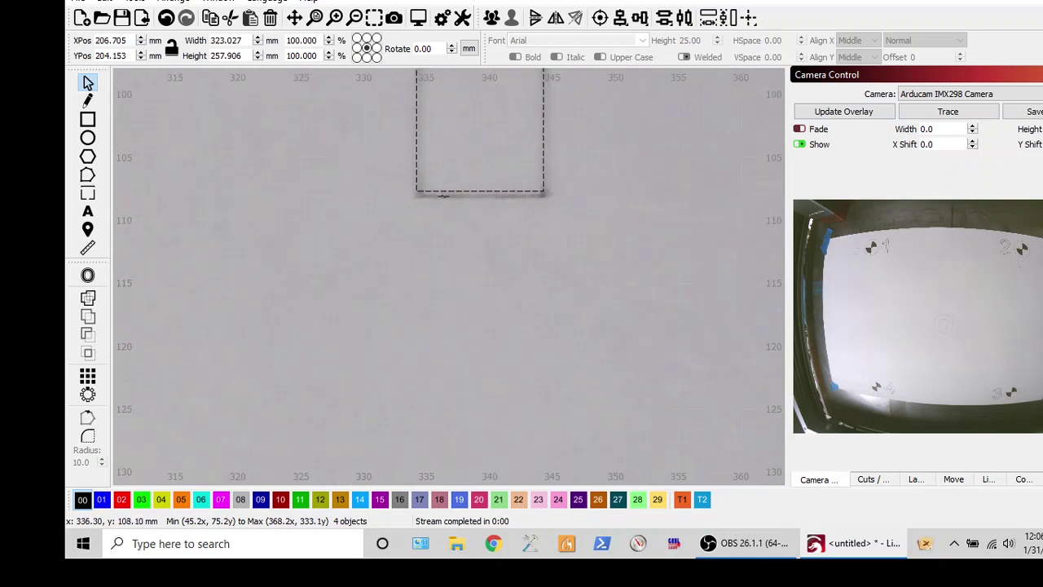
{"action": "scroll", "coordinate": [442, 195], "scroll_direction": "up", "scroll_amount": 1}
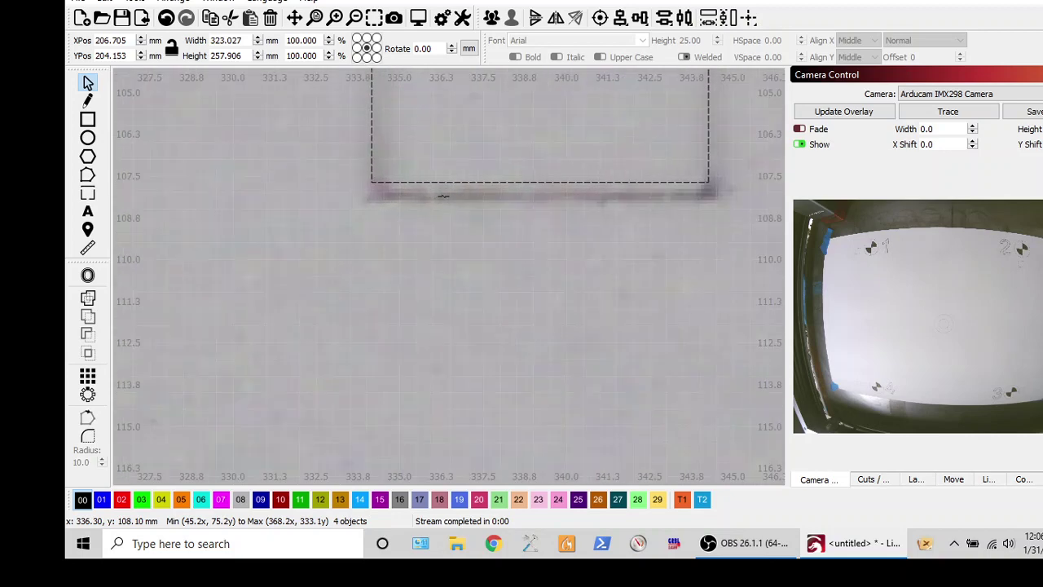
{"action": "scroll", "coordinate": [442, 196], "scroll_direction": "up", "scroll_amount": 1}
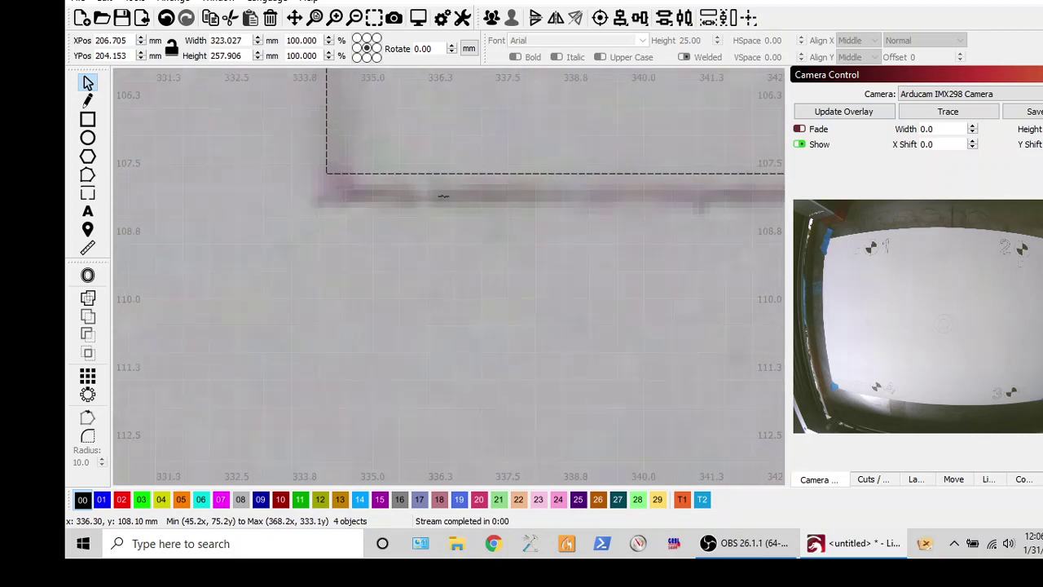
{"action": "scroll", "coordinate": [442, 196], "scroll_direction": "up", "scroll_amount": 2}
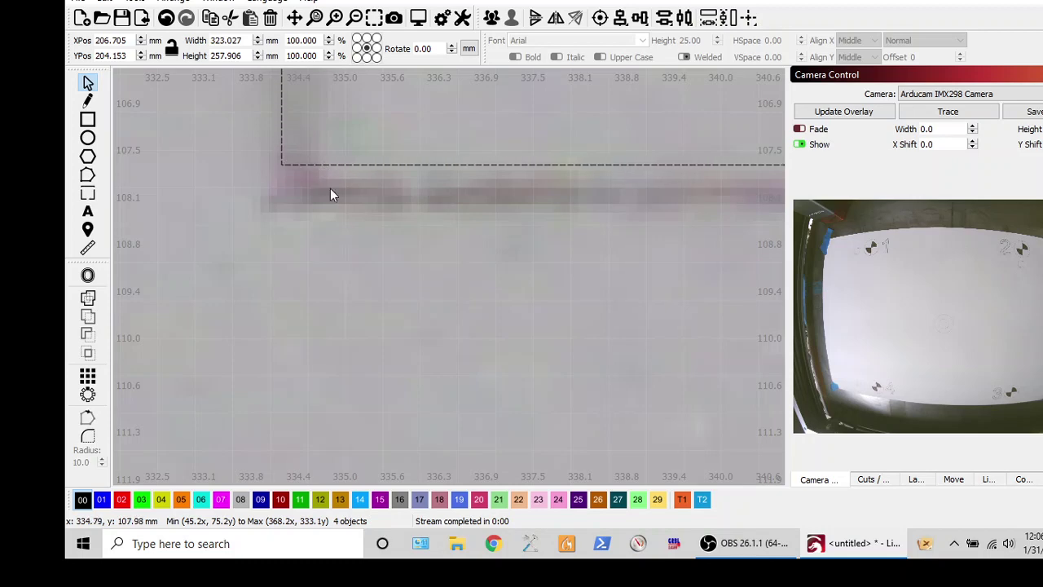
{"action": "scroll", "coordinate": [349, 205], "scroll_direction": "down", "scroll_amount": 5}
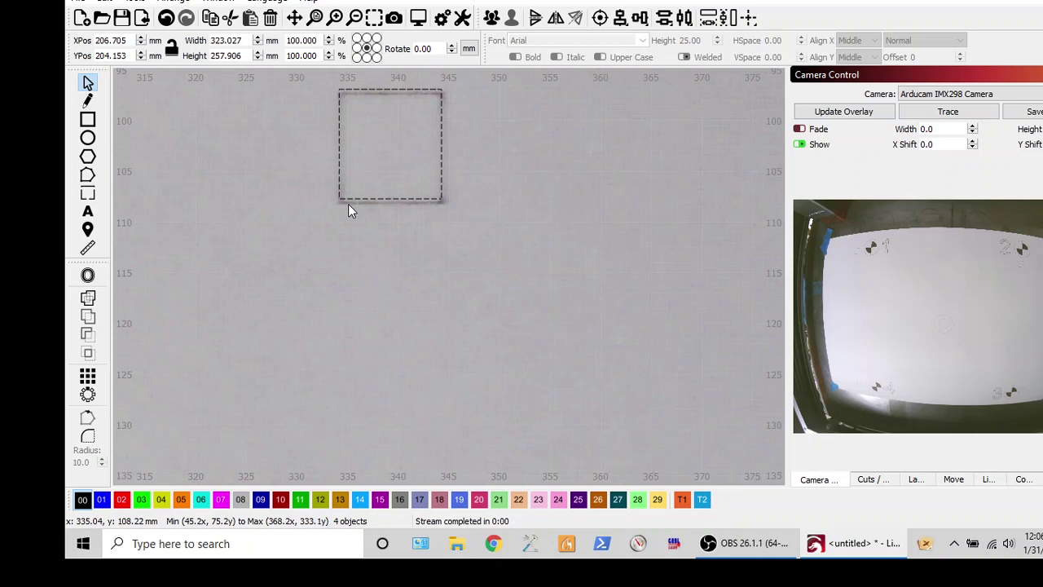
{"action": "scroll", "coordinate": [348, 207], "scroll_direction": "down", "scroll_amount": 6}
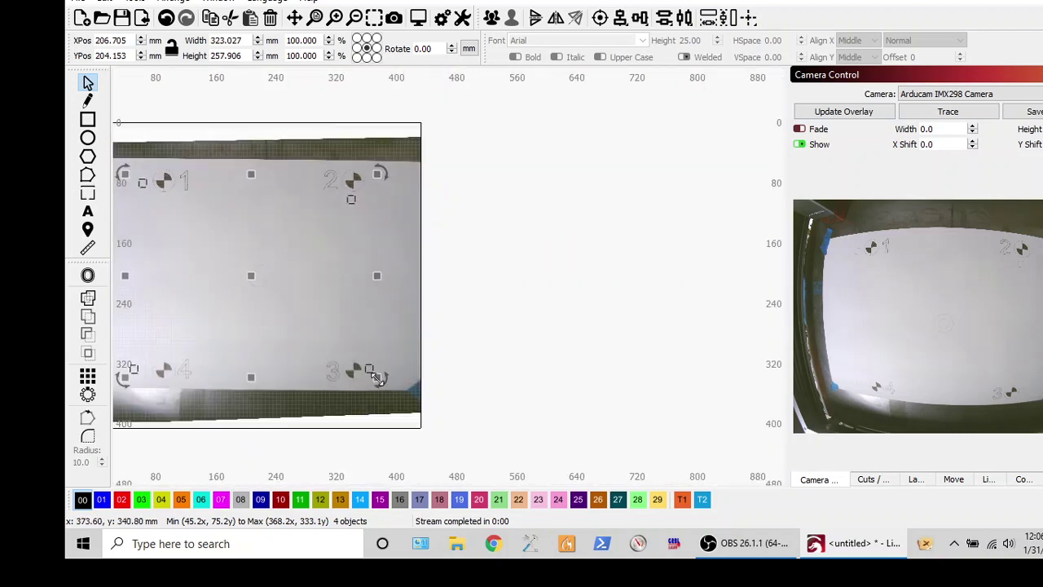
{"action": "scroll", "coordinate": [376, 377], "scroll_direction": "up", "scroll_amount": 6}
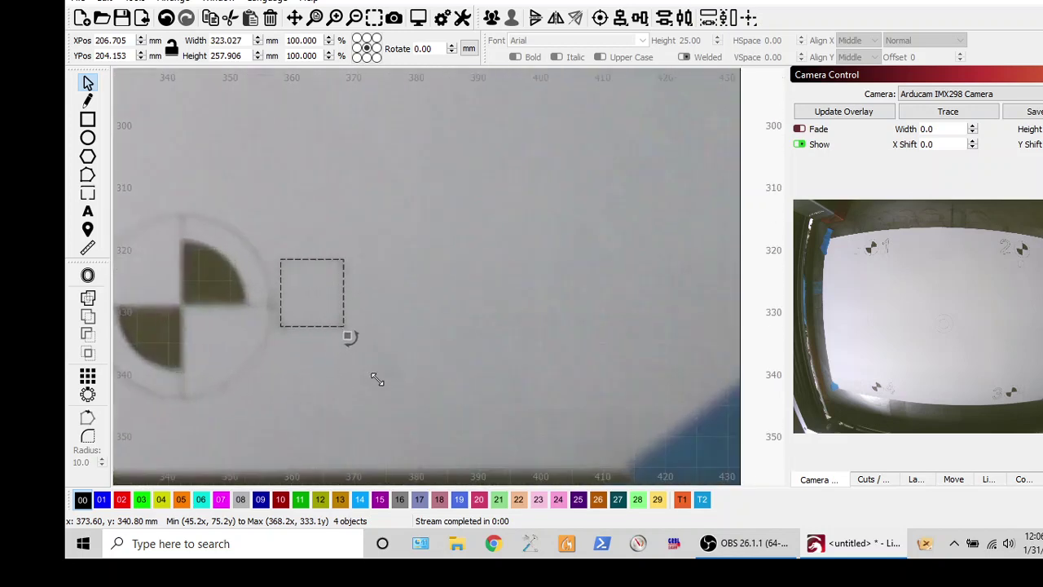
{"action": "scroll", "coordinate": [376, 378], "scroll_direction": "up", "scroll_amount": 2}
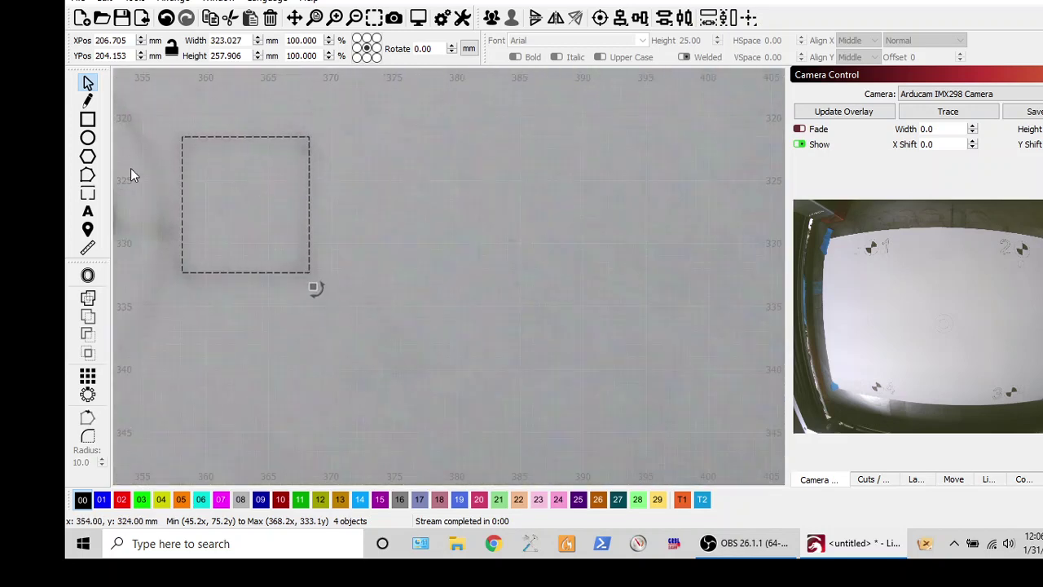
{"action": "scroll", "coordinate": [551, 232], "scroll_direction": "down", "scroll_amount": 5}
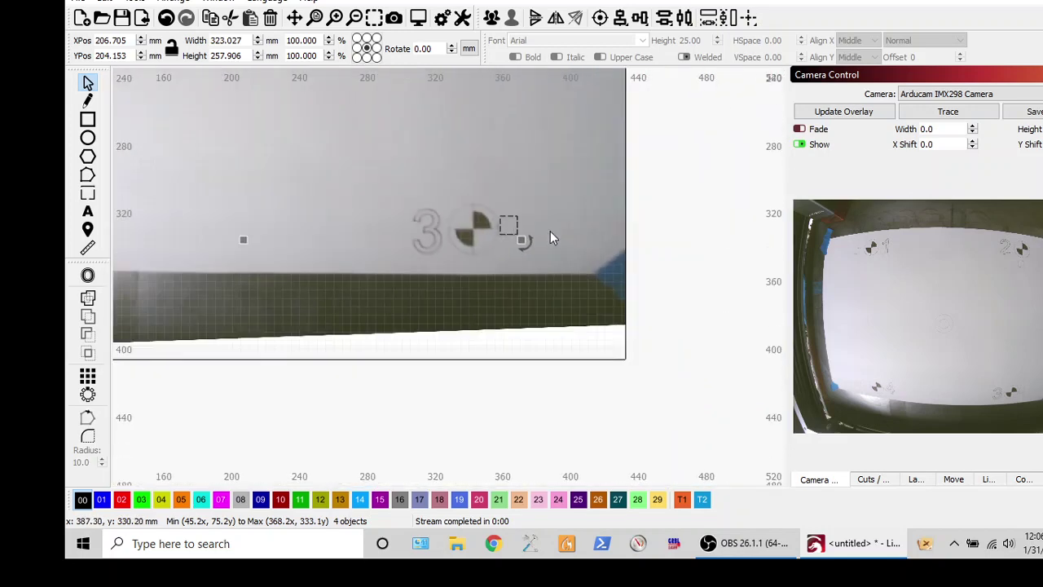
{"action": "scroll", "coordinate": [550, 235], "scroll_direction": "down", "scroll_amount": 2}
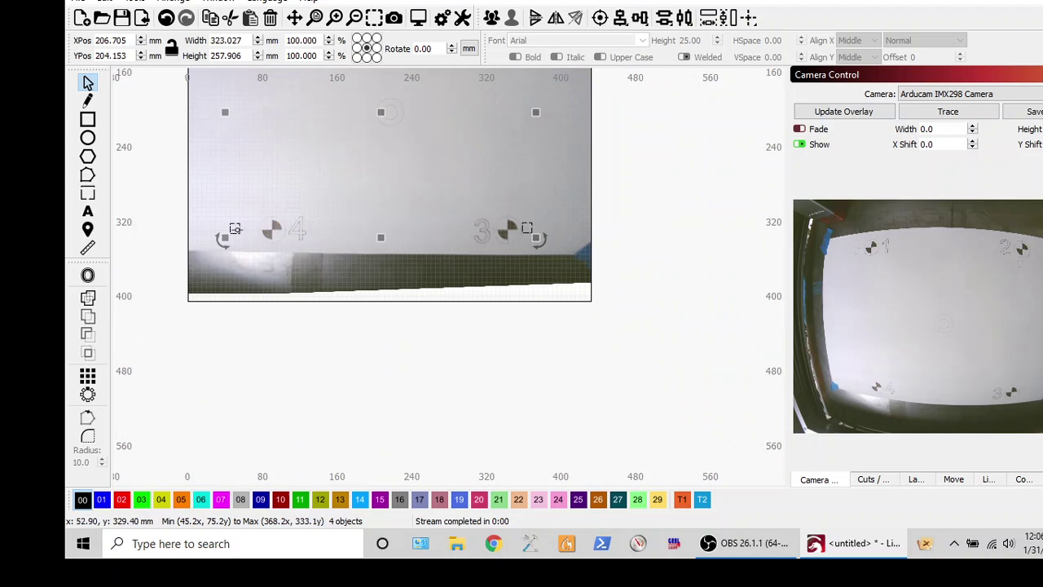
{"action": "scroll", "coordinate": [235, 228], "scroll_direction": "up", "scroll_amount": 5}
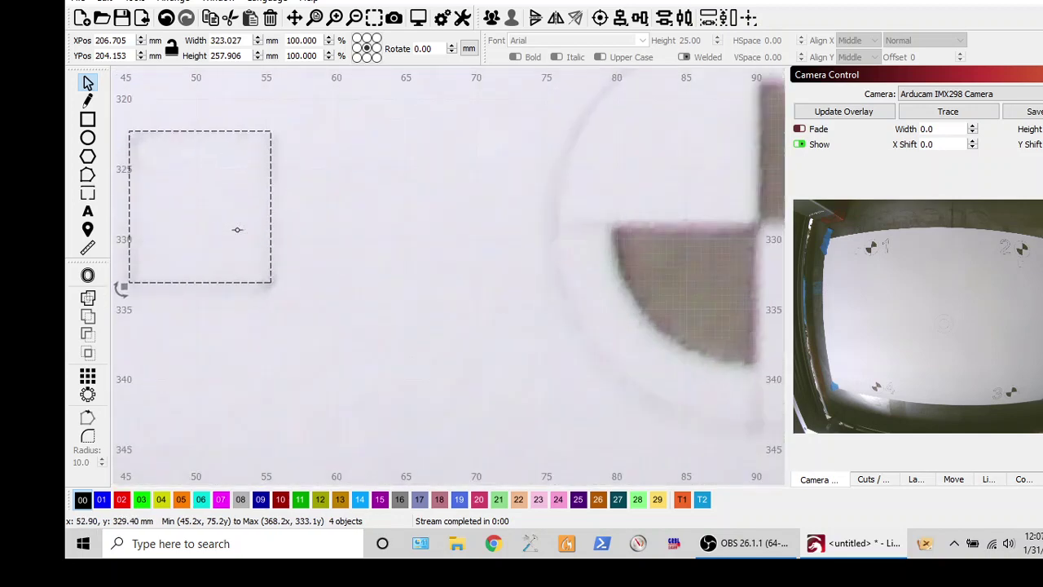
{"action": "scroll", "coordinate": [237, 229], "scroll_direction": "up", "scroll_amount": 1}
{"action": "scroll", "coordinate": [236, 229], "scroll_direction": "down", "scroll_amount": 7}
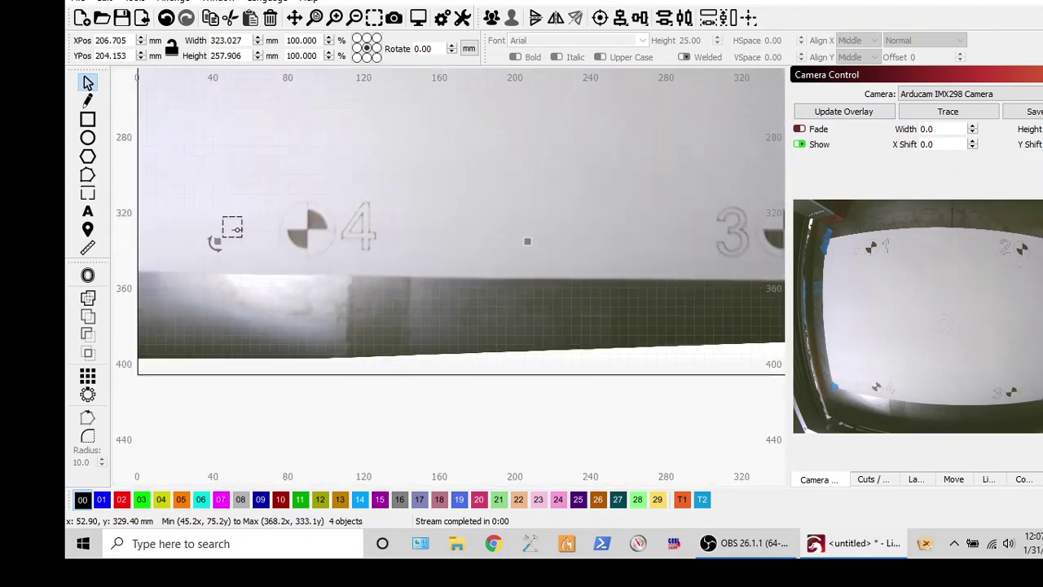
{"action": "scroll", "coordinate": [236, 230], "scroll_direction": "down", "scroll_amount": 3}
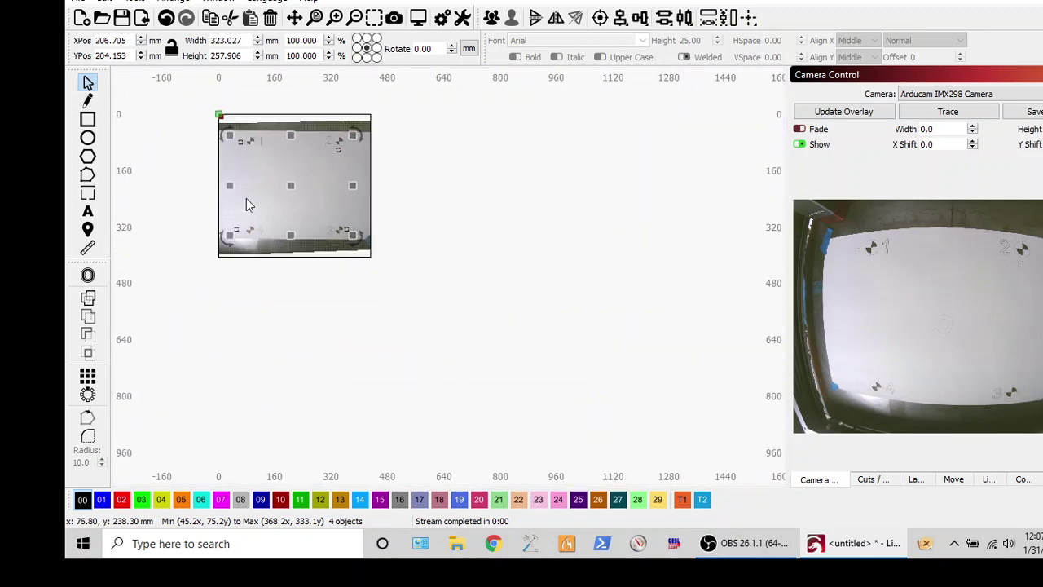
{"action": "scroll", "coordinate": [257, 151], "scroll_direction": "up", "scroll_amount": 4}
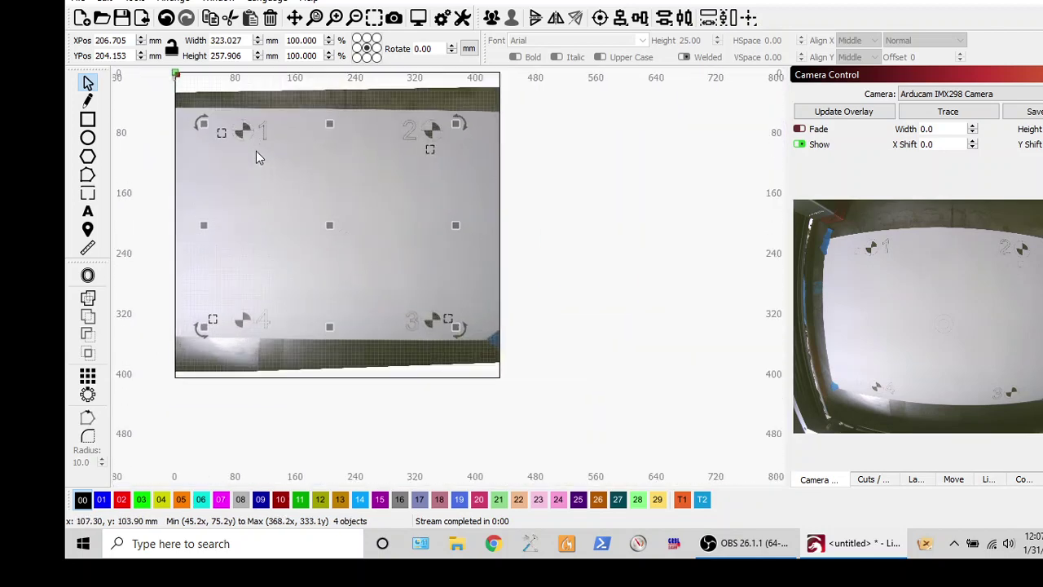
Drag the four target squares left to X 183, Y 188 onto the burned marks
{"action": "scroll", "coordinate": [256, 151], "scroll_direction": "up", "scroll_amount": 2}
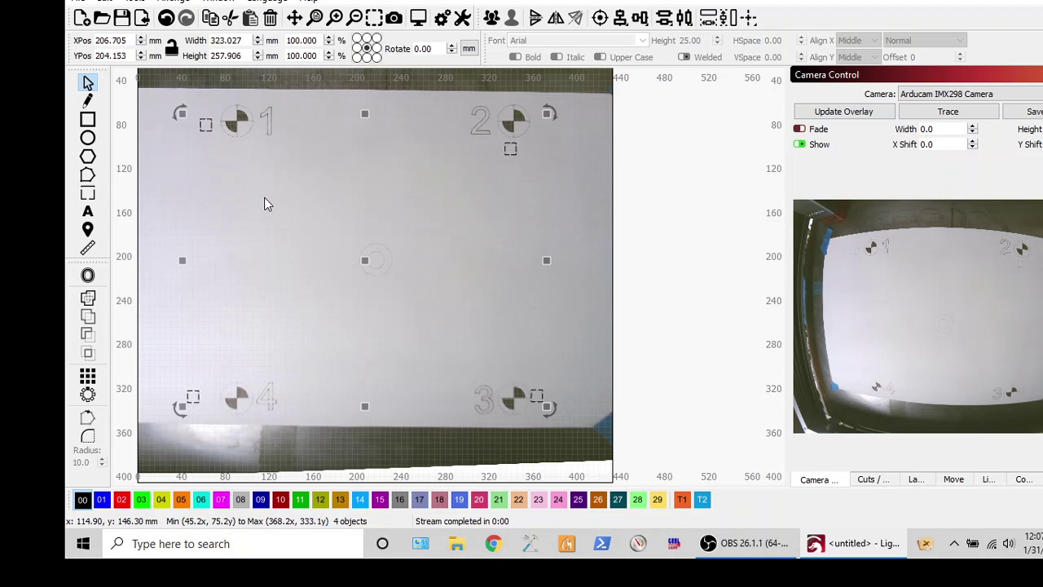
{"action": "left_click", "coordinate": [363, 265]}
{"action": "left_click_drag", "start_coordinate": [364, 261], "coordinate": [340, 248]}
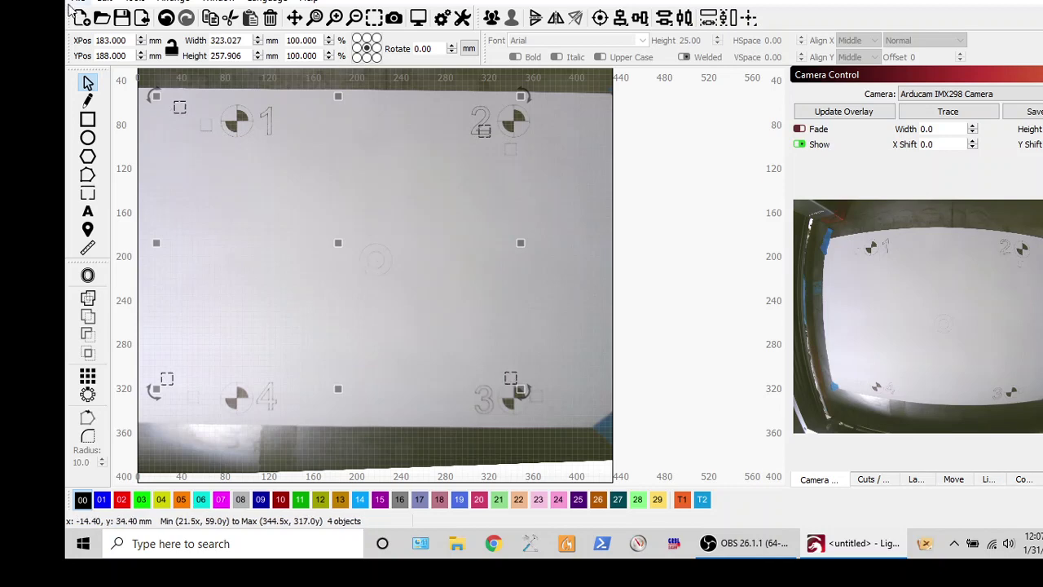
{"action": "left_click", "coordinate": [136, 3]}
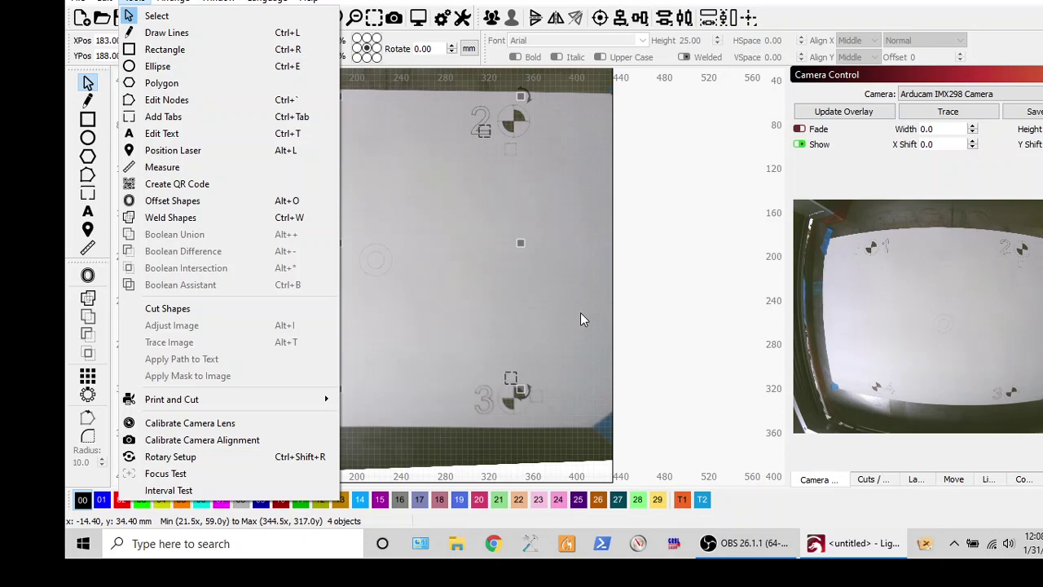
{"action": "left_click", "coordinate": [551, 265]}
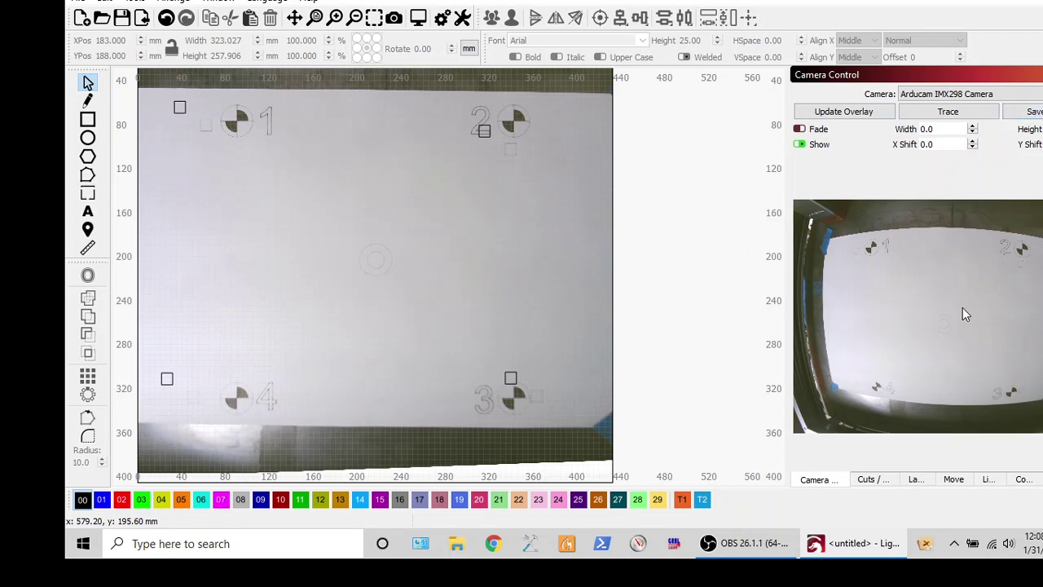
Export the camera settings as calibration file 'ard' (.lbcm) to the Google Drive help folder
{"action": "right_click", "coordinate": [906, 348]}
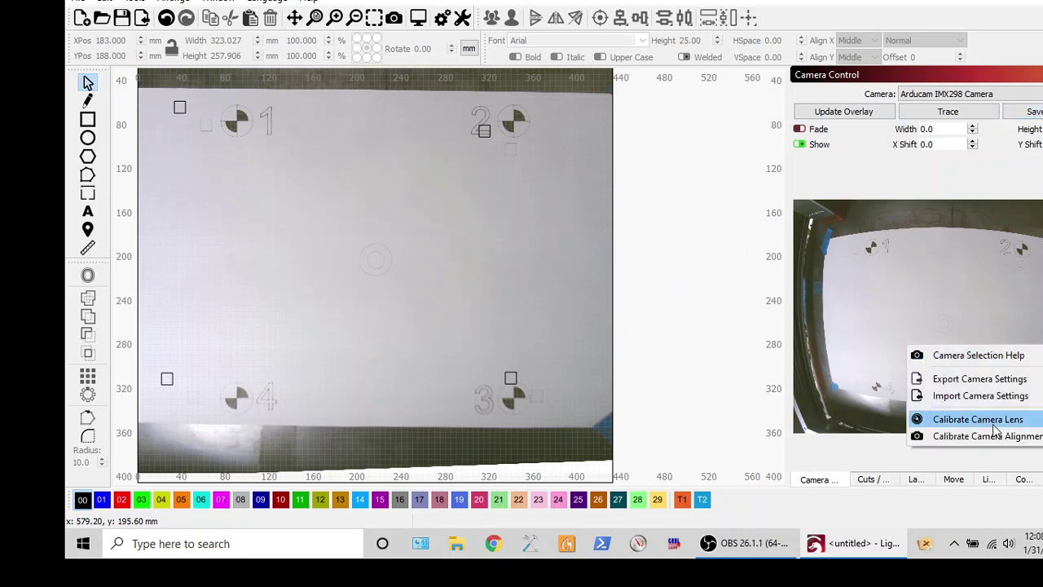
{"action": "left_click", "coordinate": [981, 380]}
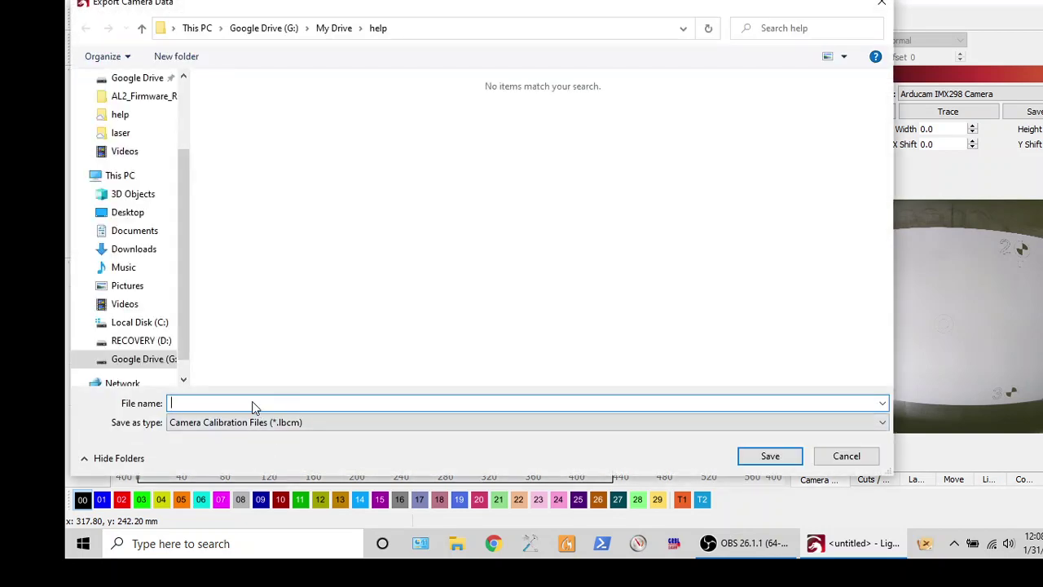
{"action": "type", "text": "ard"}
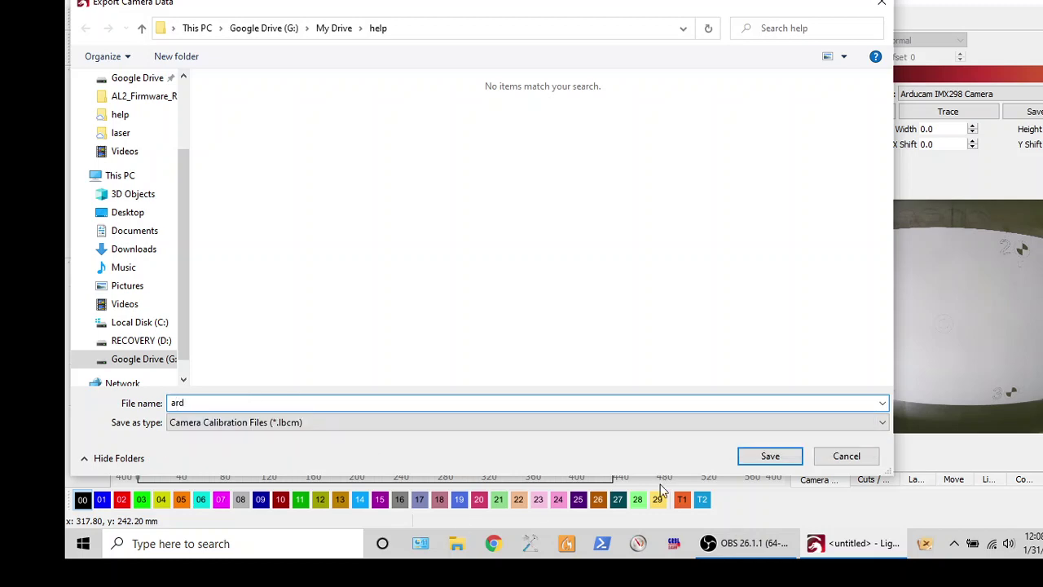
{"action": "left_click", "coordinate": [768, 456]}
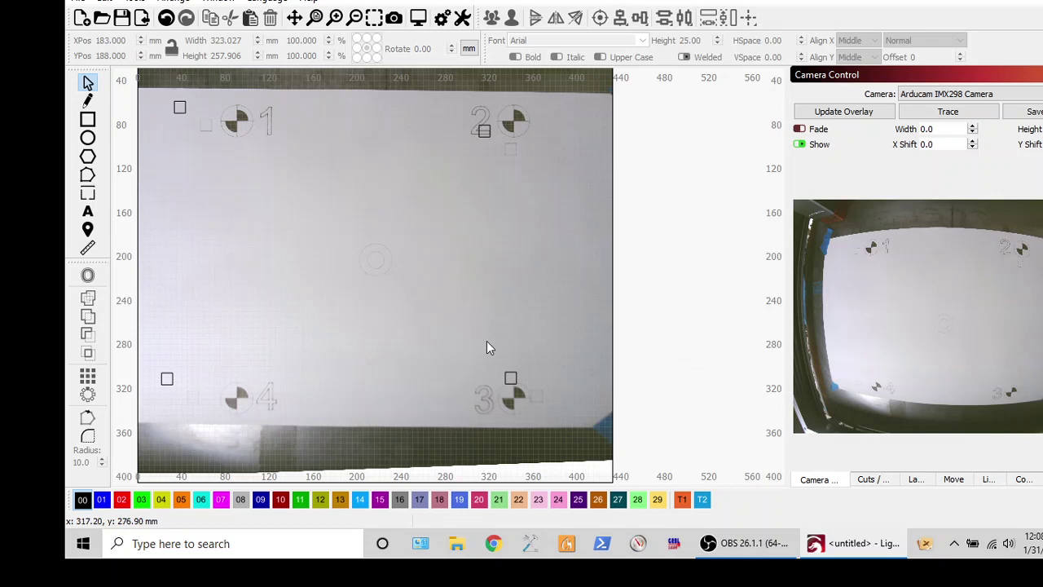
{"action": "scroll", "coordinate": [340, 213], "scroll_direction": "down", "scroll_amount": 3}
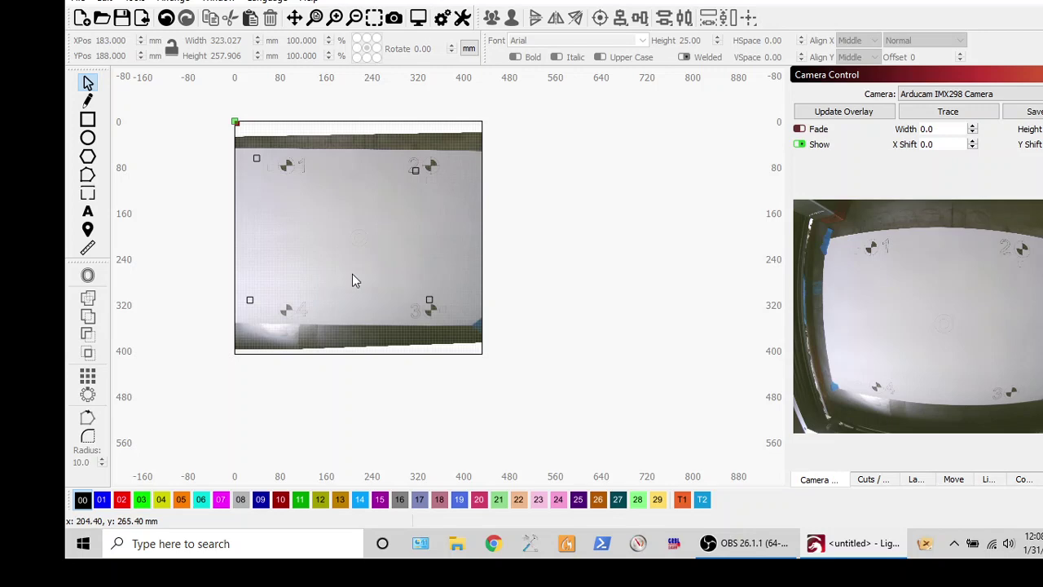
{"action": "right_click", "coordinate": [889, 311]}
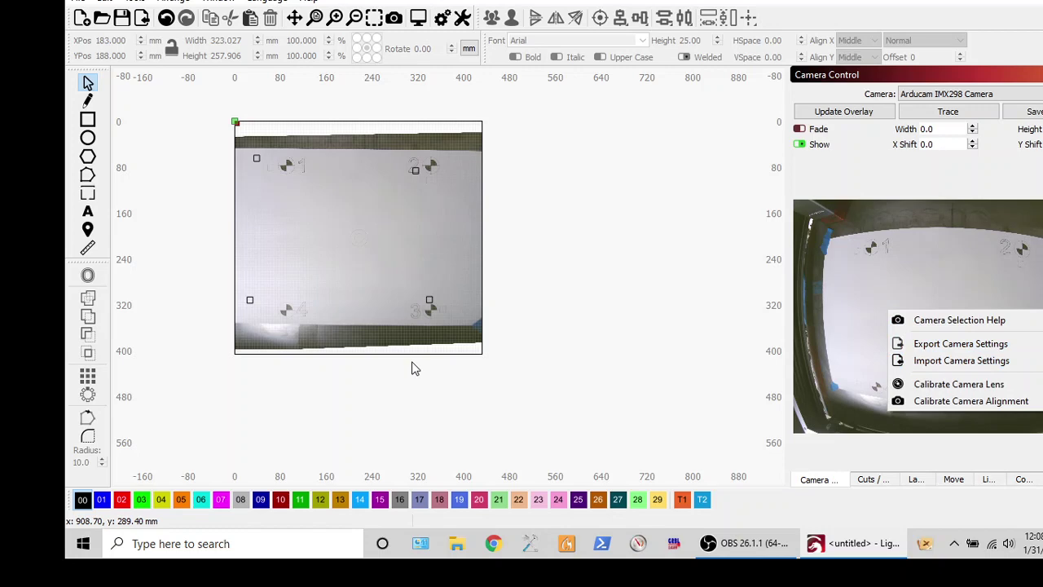
{"action": "left_click", "coordinate": [517, 282]}
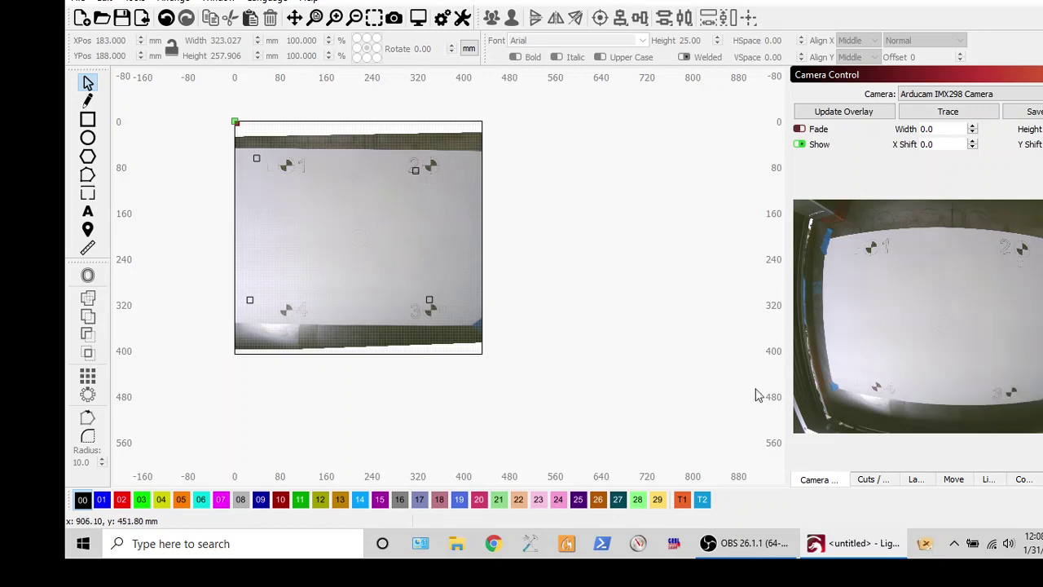